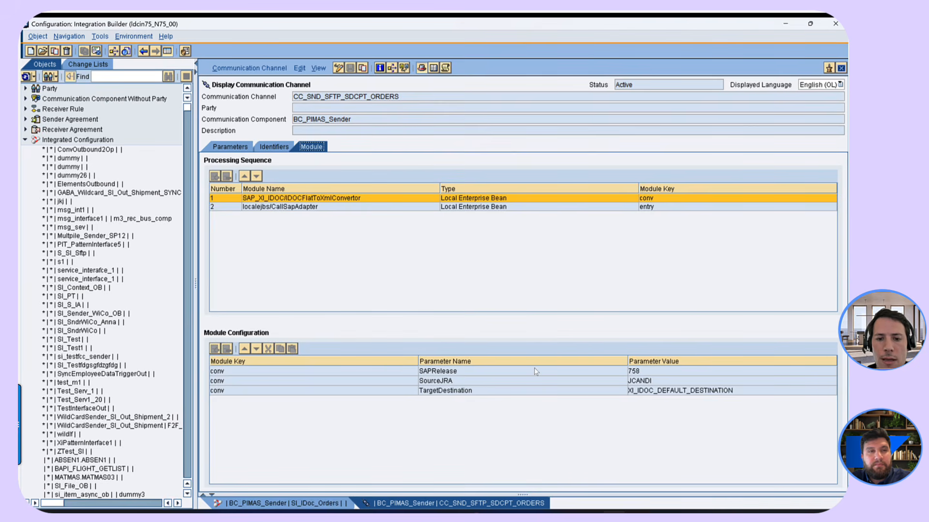
- Switch to Notepad++ and compare the flat IDoc file with the ORDERS05 XML version
mouse_move(495, 516)
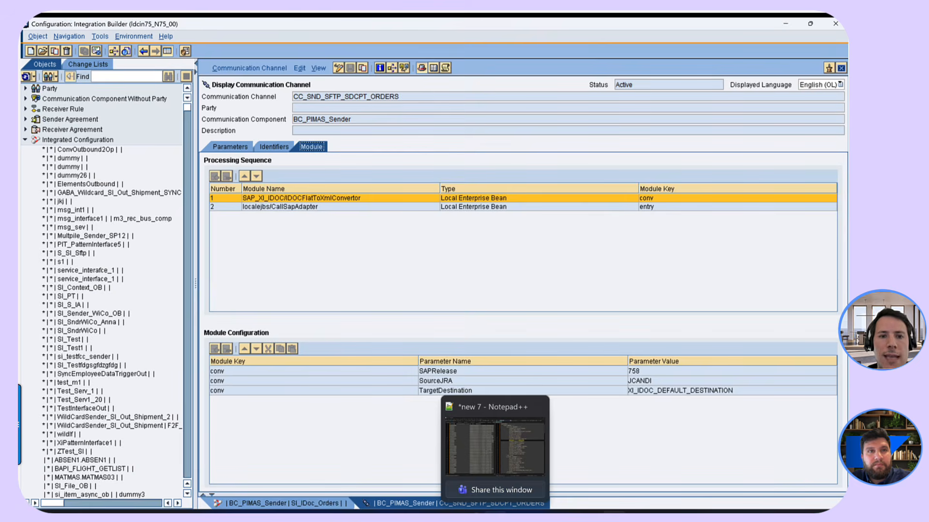
left_click(494, 447)
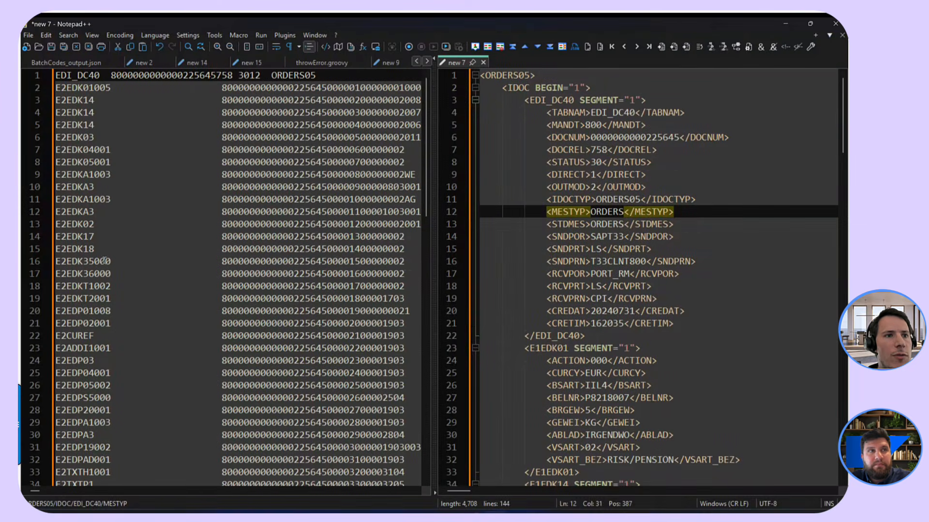
left_click_drag(63, 75, 262, 292)
left_click(251, 362)
left_click(188, 311)
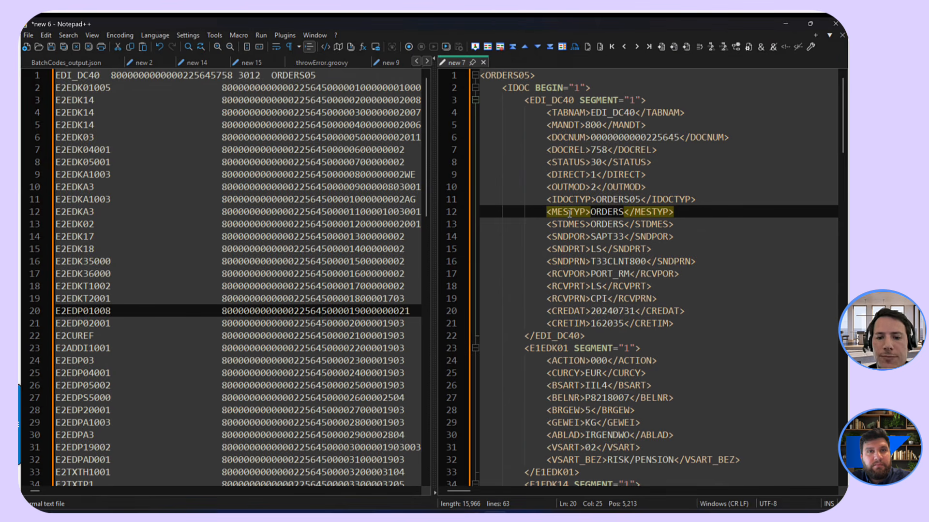
- Switch to the browser and highlight IDOCFlatConvertor among the utilities of the Message Transformation Utilities package
mouse_move(376, 514)
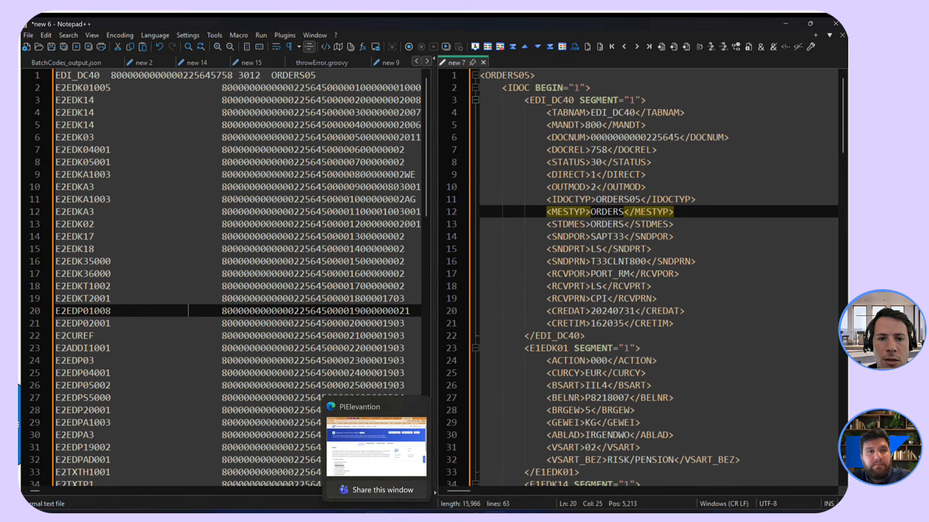
left_click(377, 513)
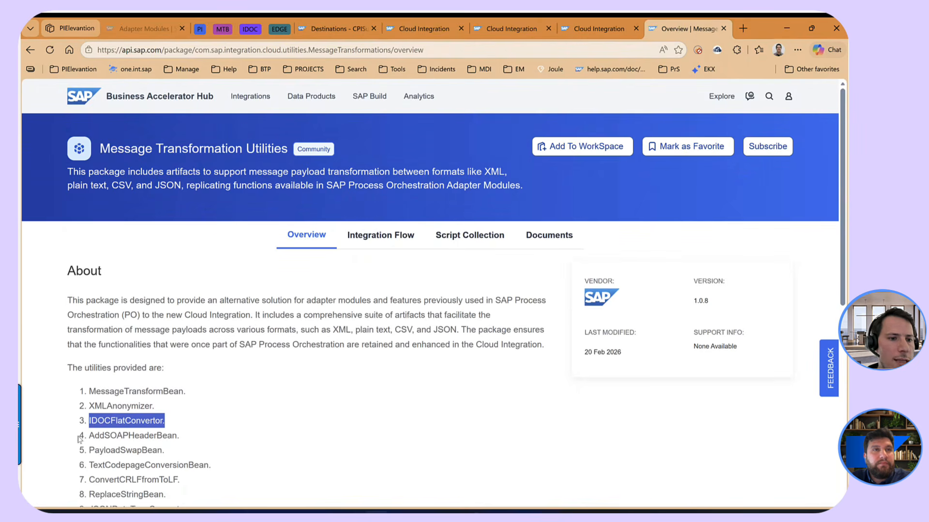
left_click(140, 420)
left_click_drag(177, 424, 83, 420)
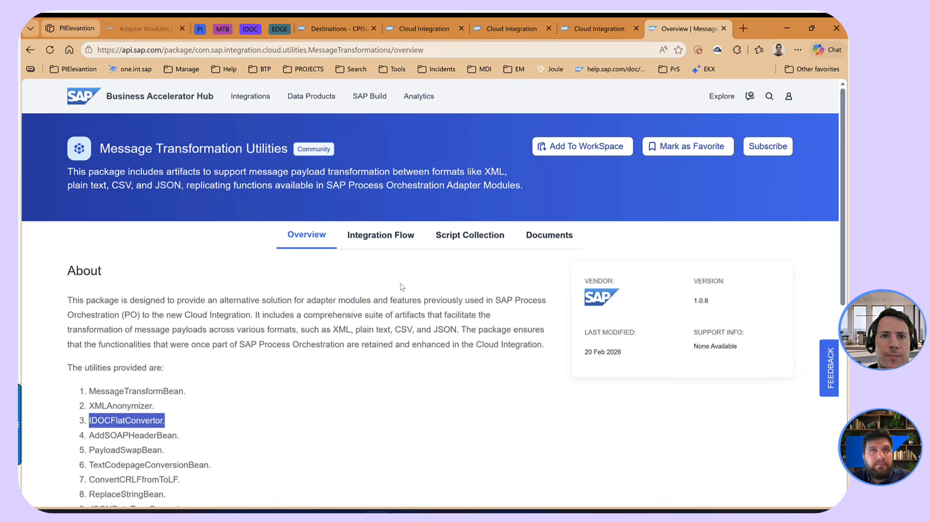
- Open the IDOCFlatConvertor integration flow from the package artifacts and examine the exchange properties of its Store Configs step
left_click(511, 32)
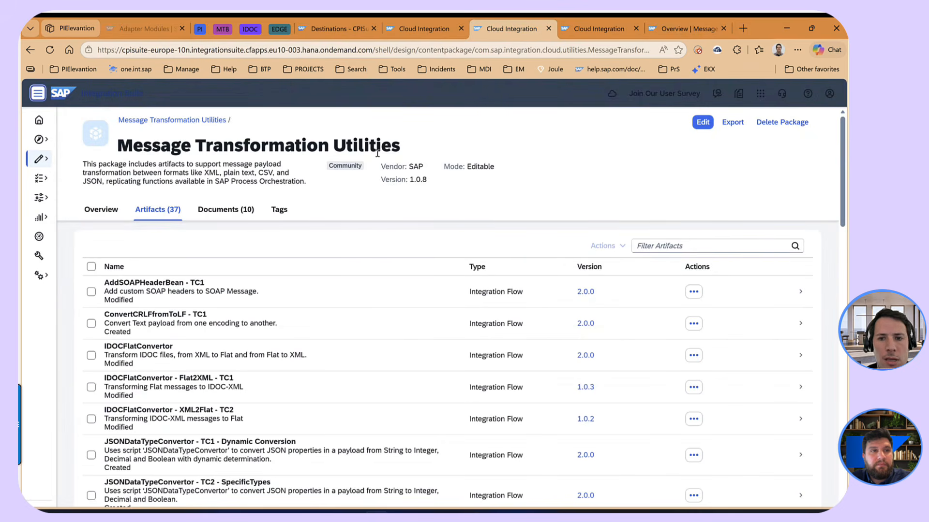
left_click(155, 358)
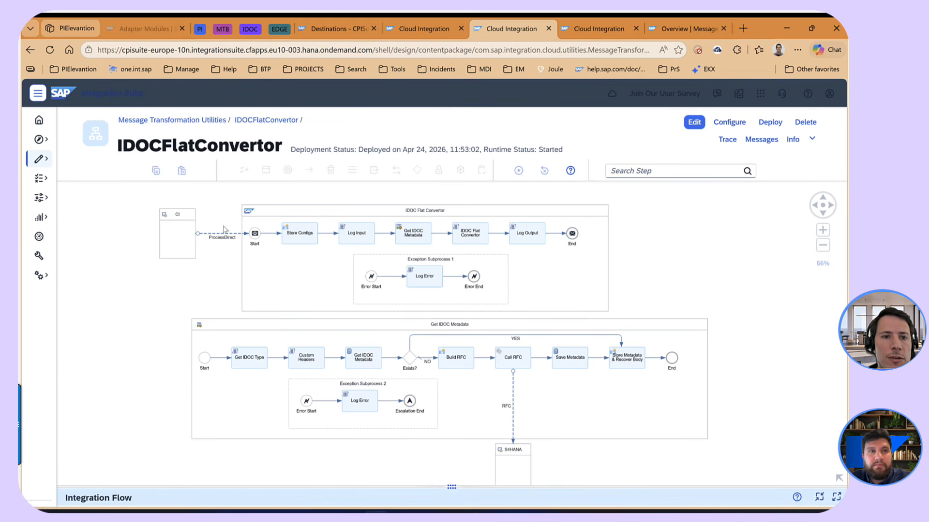
left_click(298, 233)
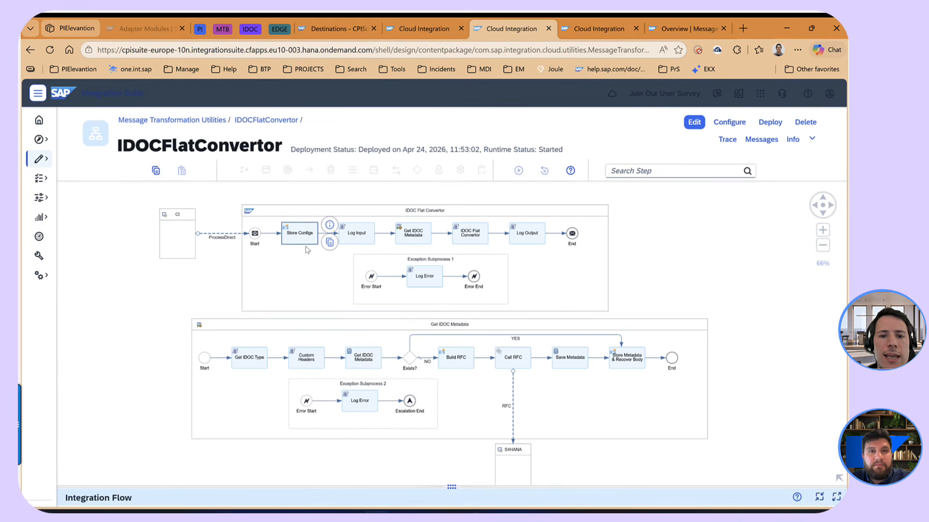
left_click(449, 486)
left_click(159, 325)
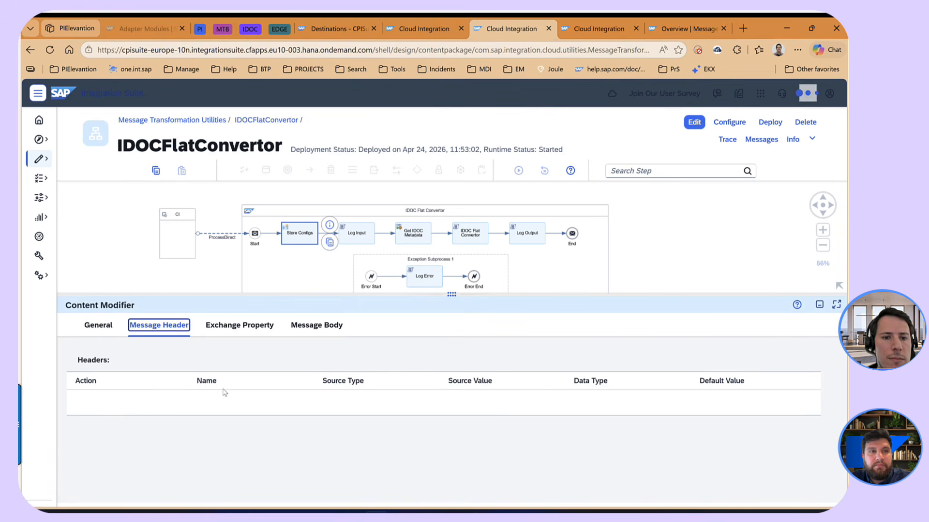
left_click(221, 332)
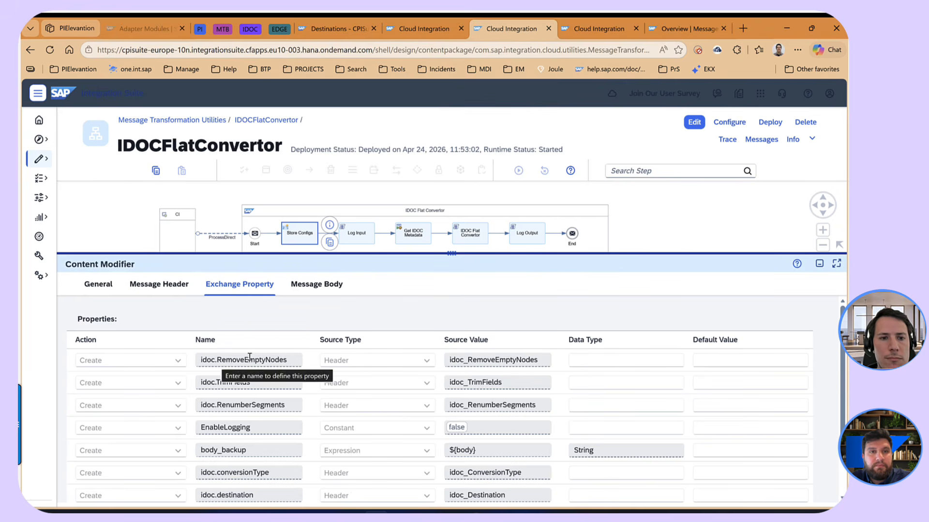
left_click_drag(291, 360, 216, 360)
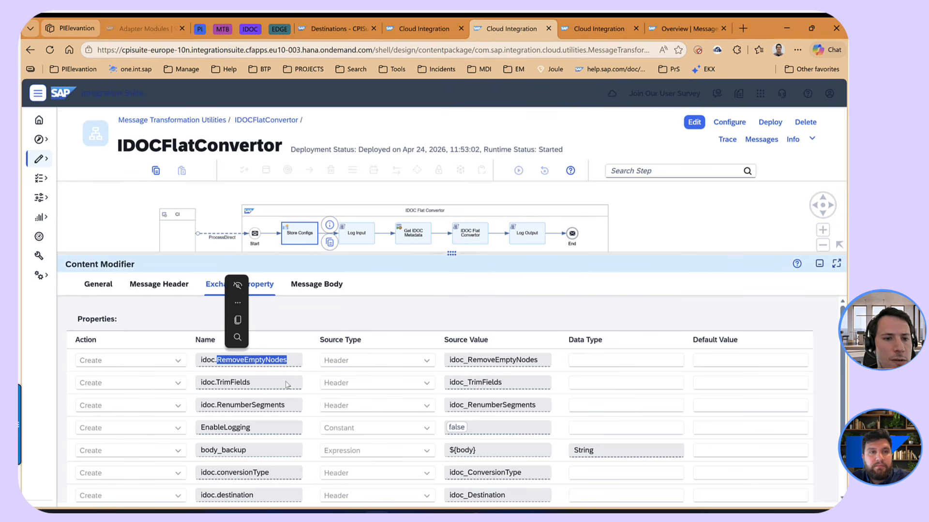
left_click(249, 386)
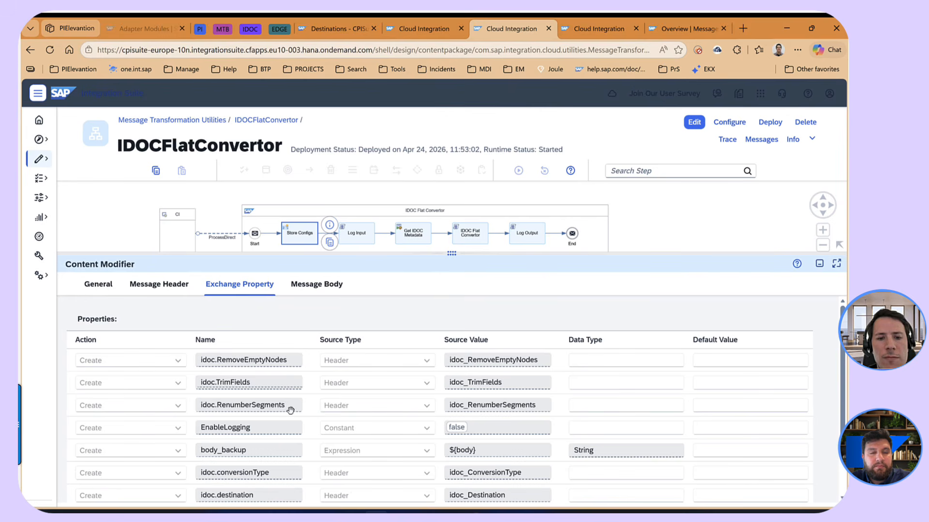
- In Notepad++, highlight the segment numbering digits on line 2 of the flat IDoc, and return to the browser
mouse_move(494, 513)
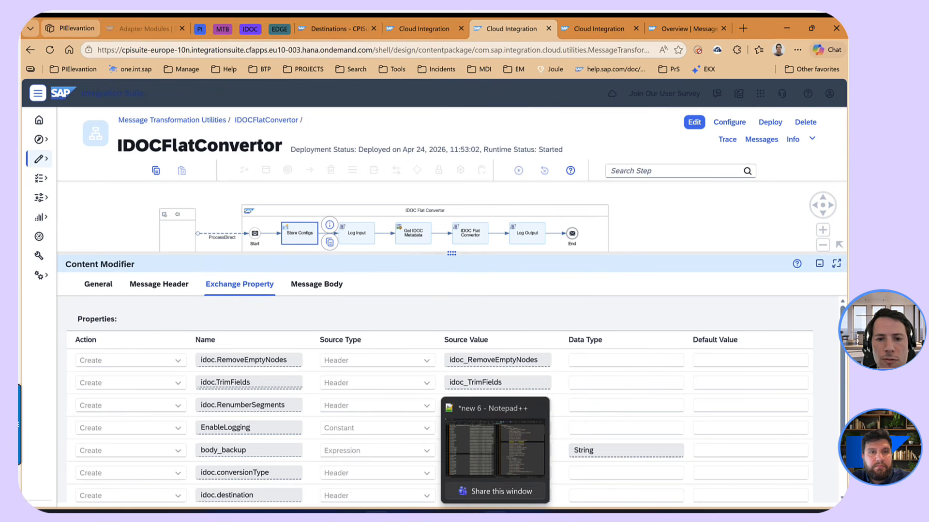
left_click(494, 447)
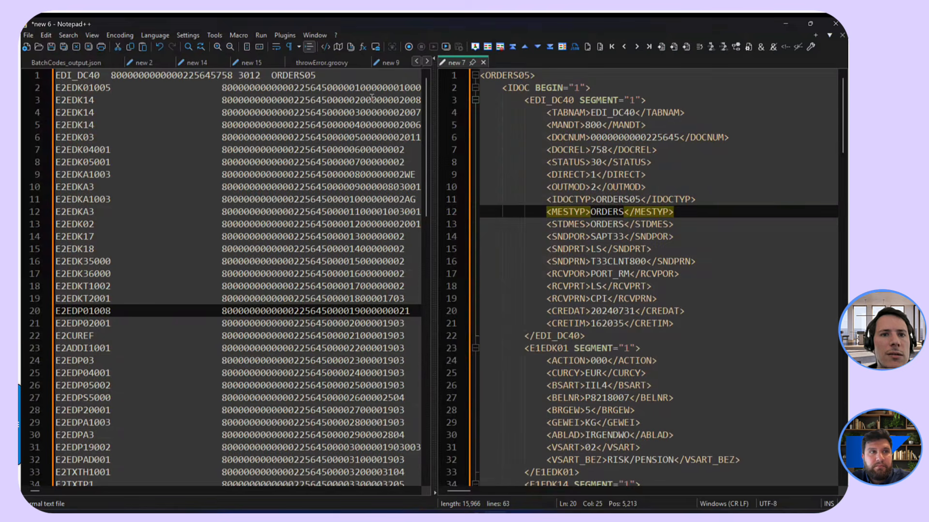
left_click(330, 88)
key("shift+Right")
key("shift+Right")
key("shift+Right")
key("shift+Right")
key("shift+Right")
key("shift+Right")
key("shift+Right")
key("shift+Right")
key("shift+Right")
key("shift+Right")
key("shift+Right")
key("shift+Right")
key("shift+Right")
key("shift+Right")
key("shift+Right")
key("shift+Right")
key("shift+Left")
key("shift+Left")
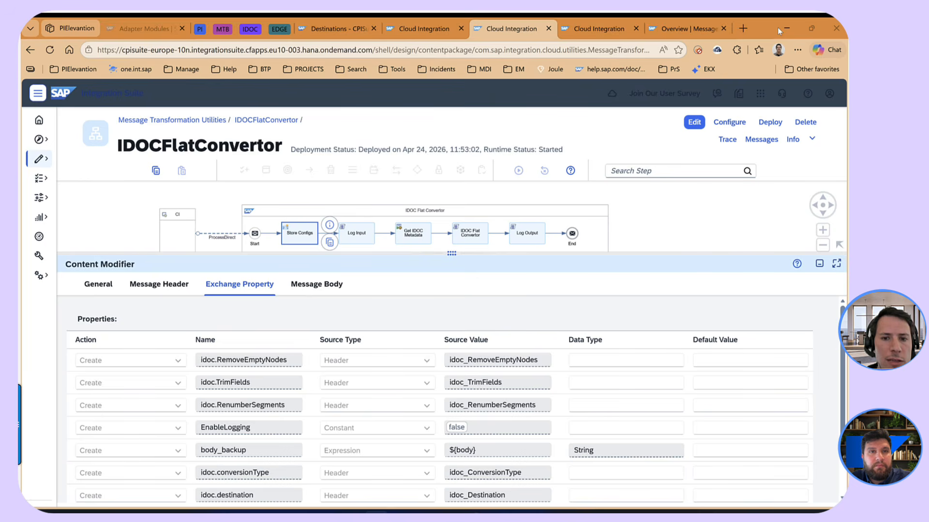
left_click(784, 25)
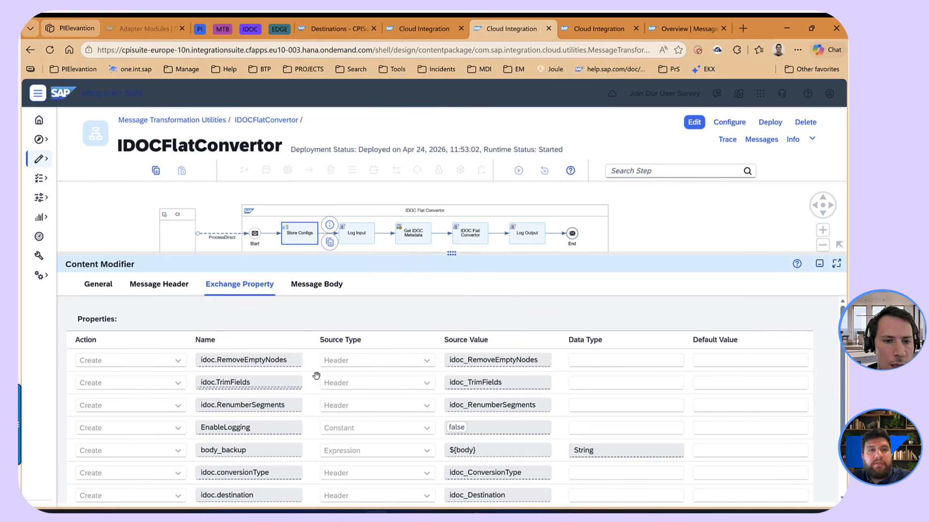
- Review the full list of Store Configs exchange properties, including idoc.conversionType, idoc.destination and idoc.SAPRelease, and reveal the flow diagram again
scroll(314, 377, "down", 1)
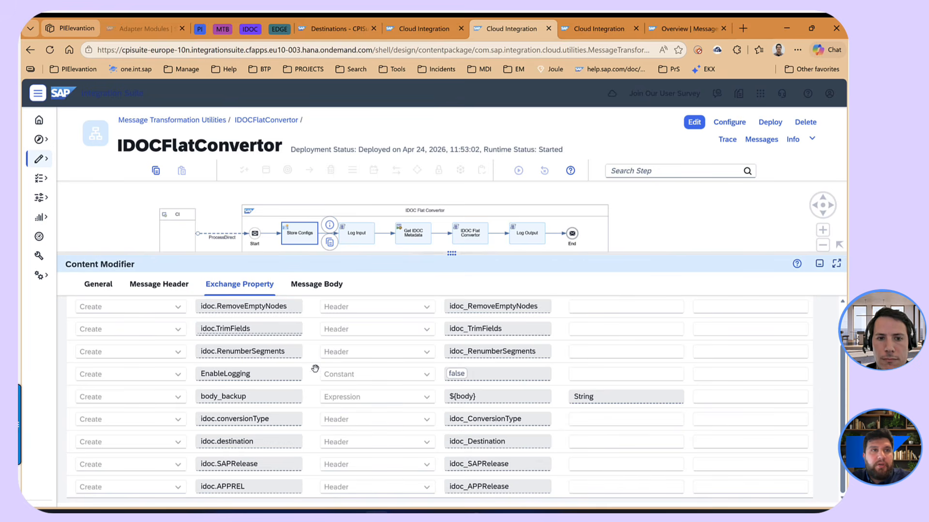
scroll(315, 374, "up", 1)
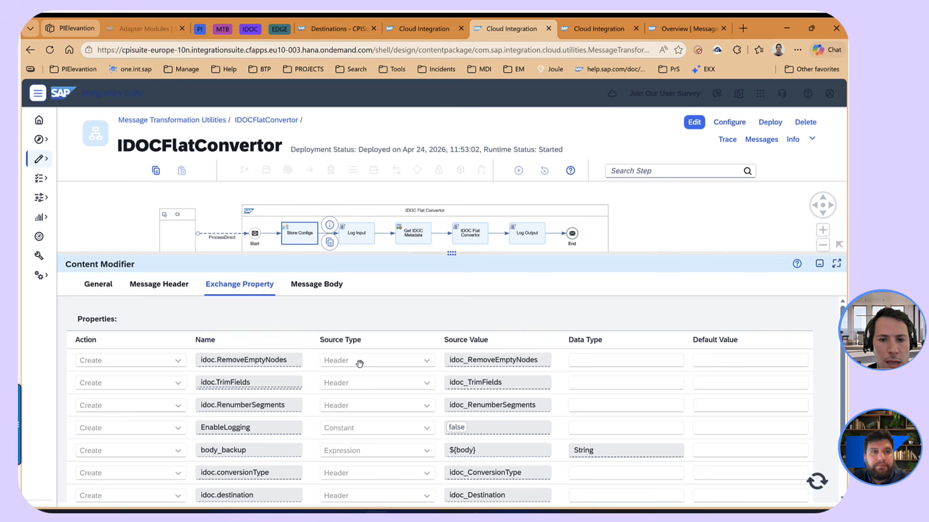
scroll(359, 364, "down", 2)
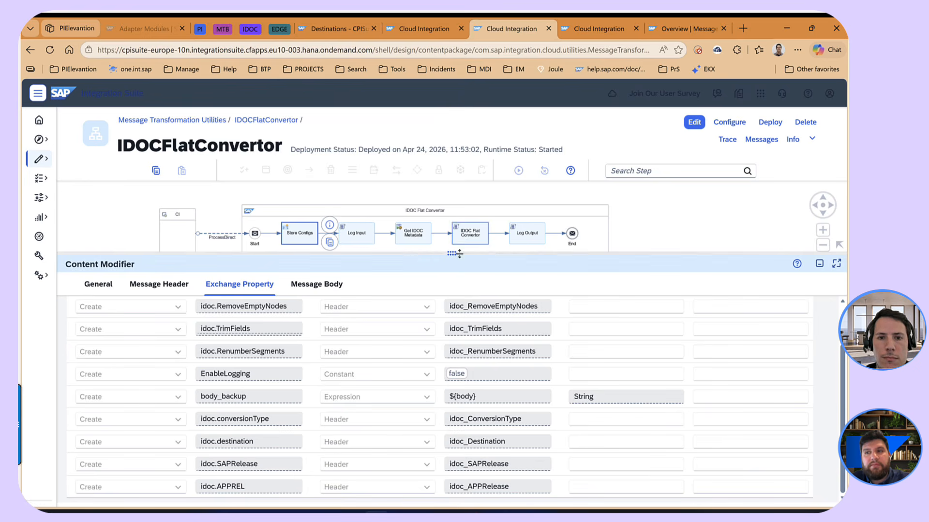
left_click_drag(454, 253, 503, 433)
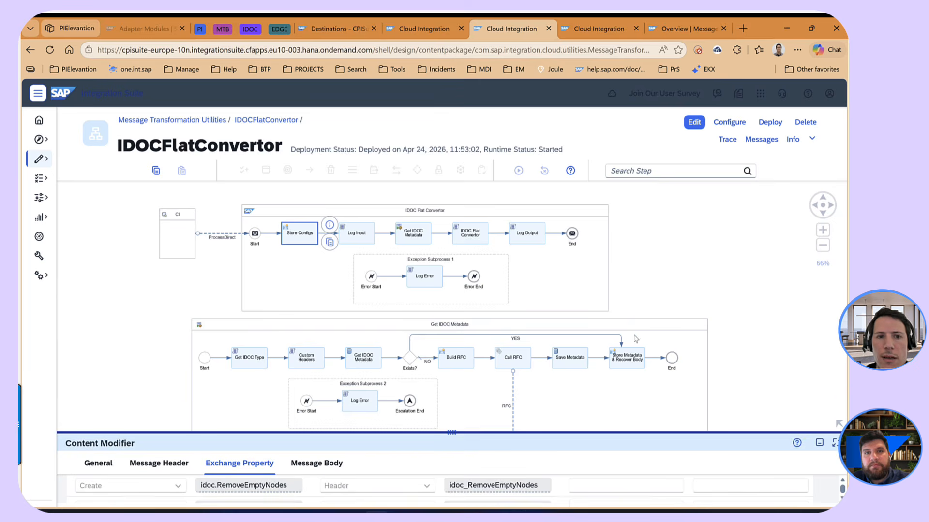
- Inspect the message body of the Build RFC step in the Get IDOC Metadata subprocess, and return to the whole flow
left_click_drag(709, 258, 718, 228)
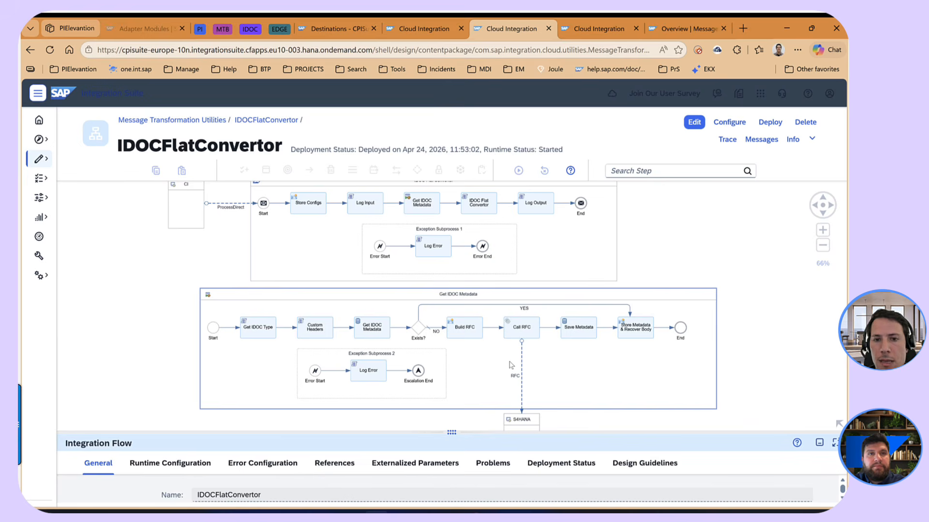
left_click(470, 332)
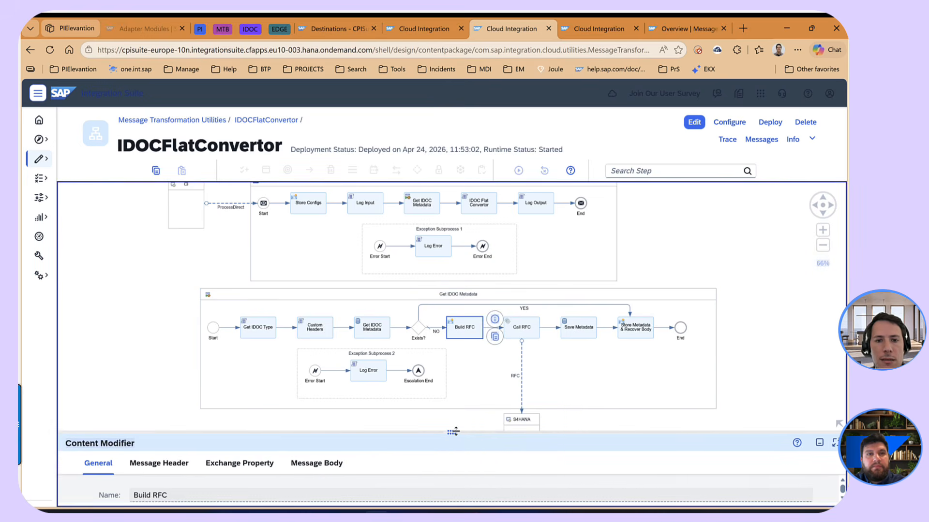
left_click_drag(482, 432, 482, 325)
left_click(312, 358)
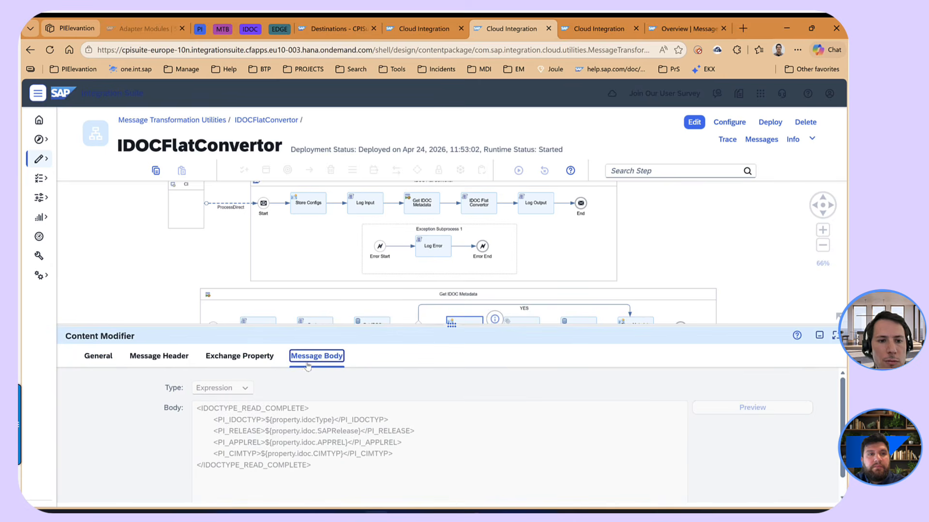
left_click(249, 423)
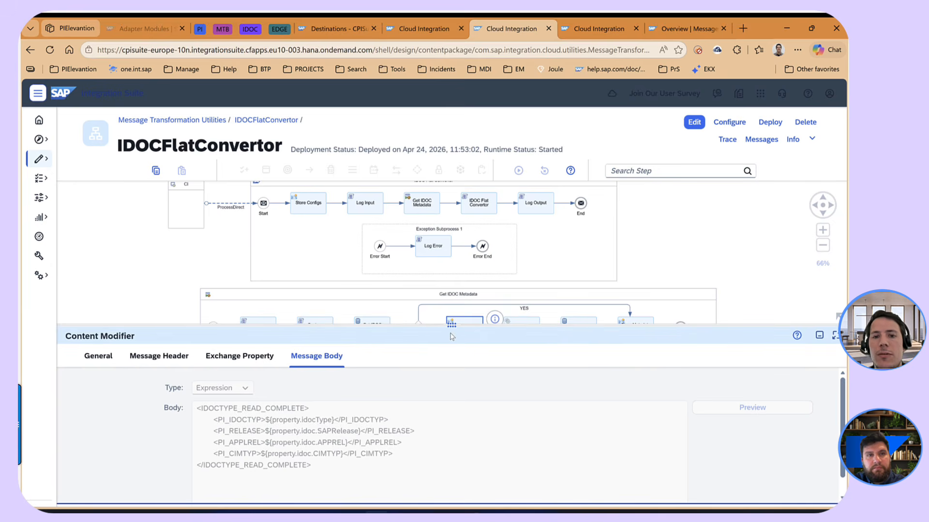
left_click_drag(451, 323, 452, 420)
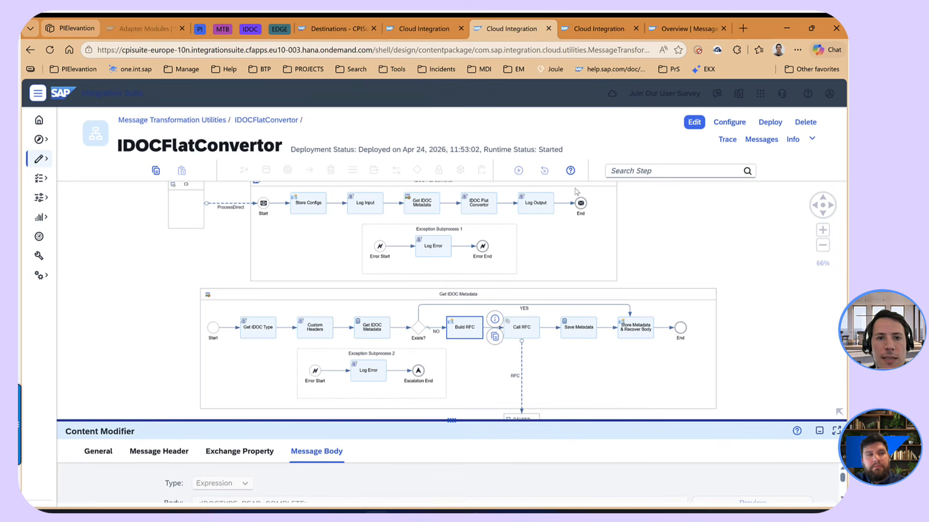
left_click(665, 247)
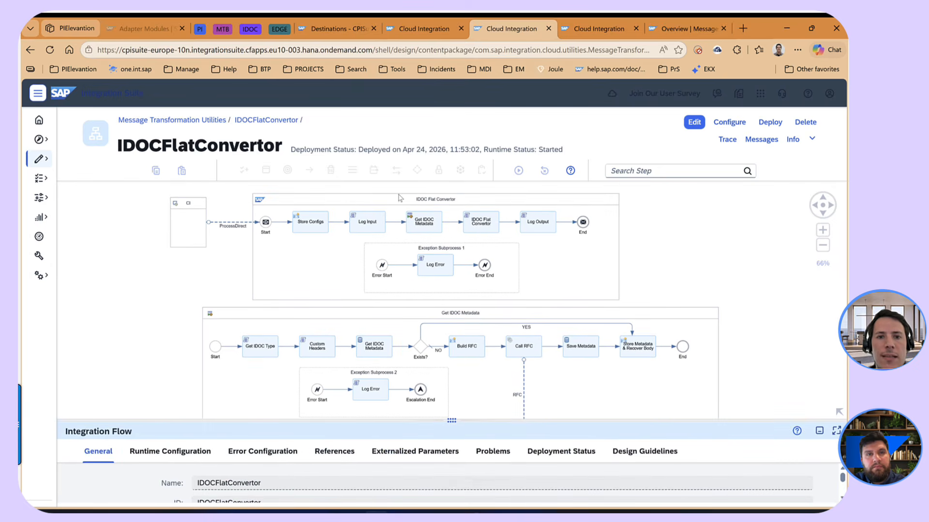
left_click(484, 229)
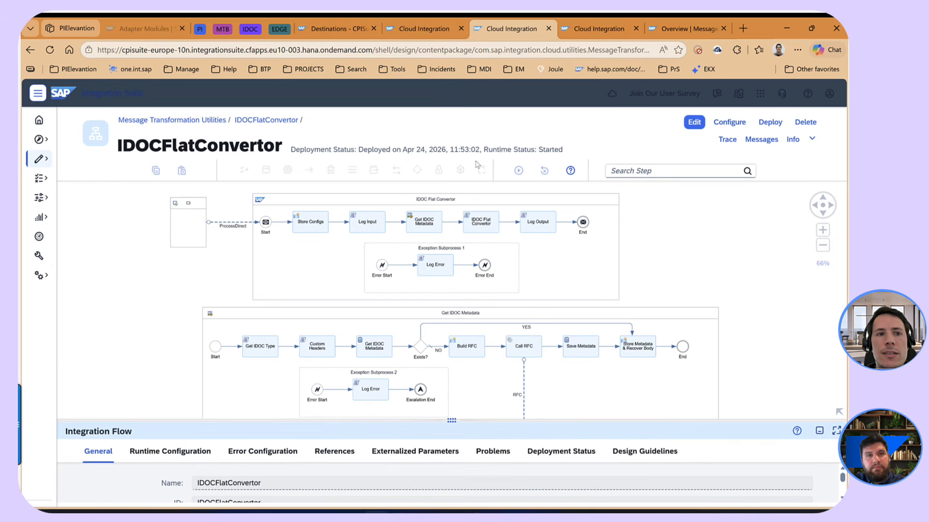
- Bring up the RM_IDOC_TEST_Orders integration flow and put it in edit mode
left_click(611, 33)
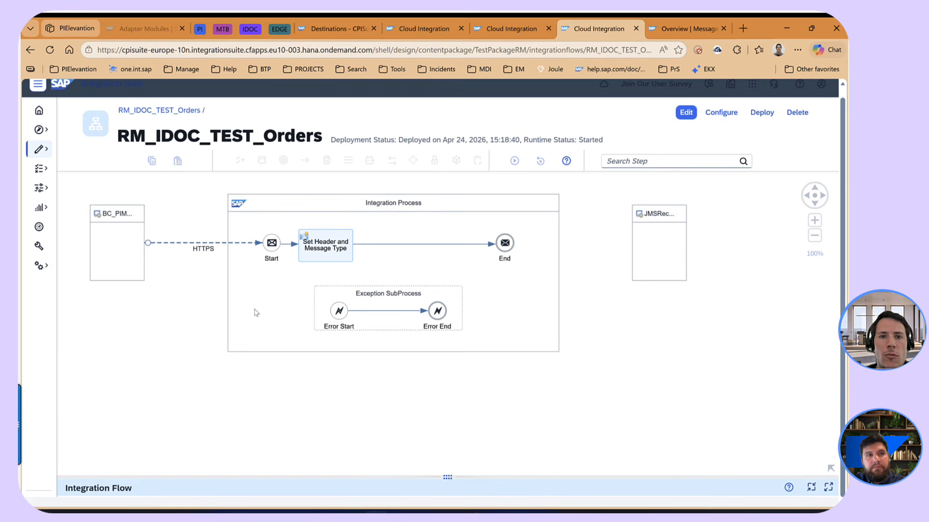
left_click_drag(203, 291, 245, 311)
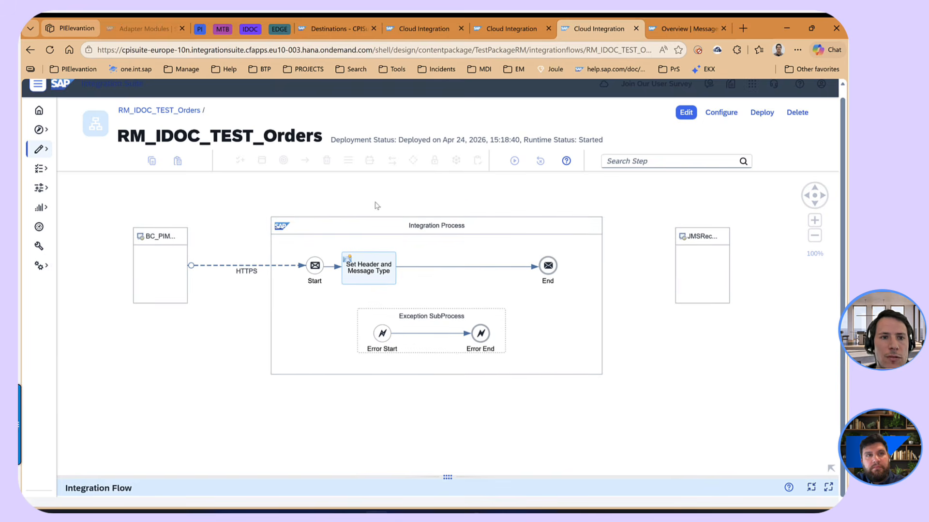
left_click(383, 317)
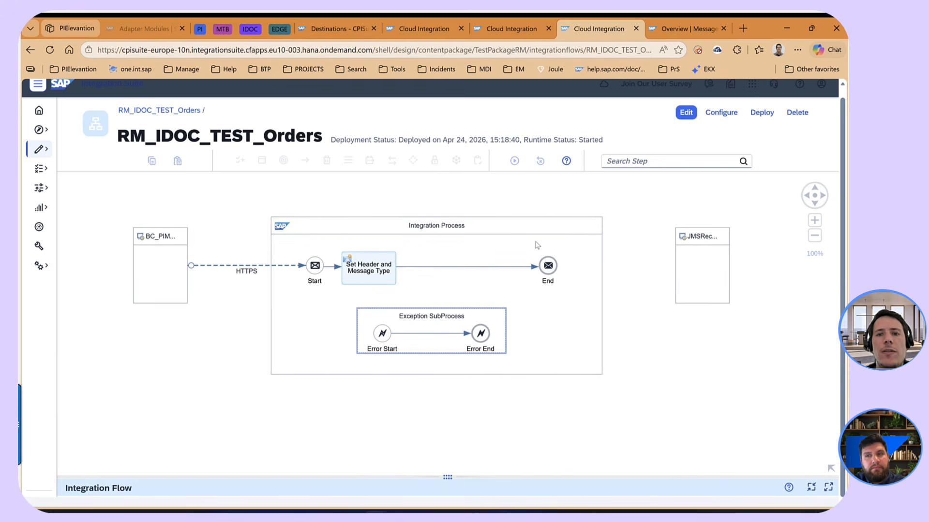
left_click(559, 270)
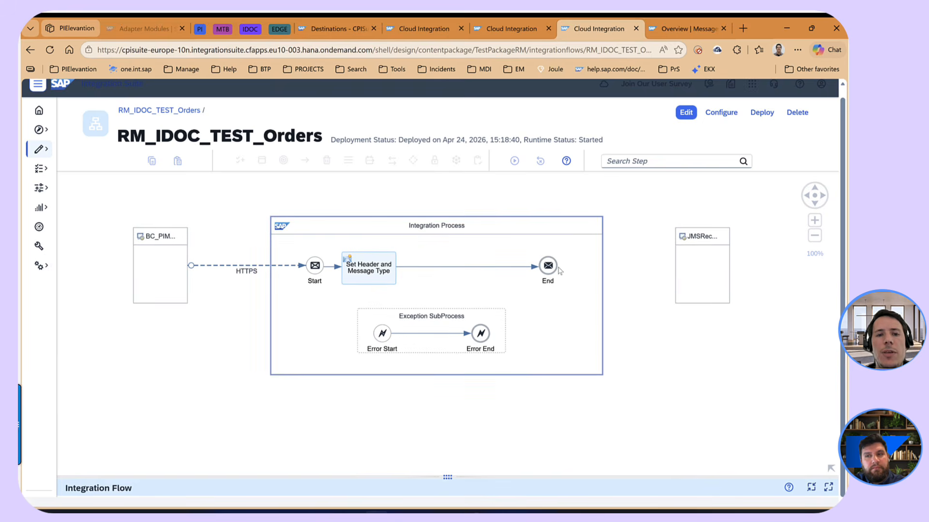
left_click(636, 237)
left_click(687, 113)
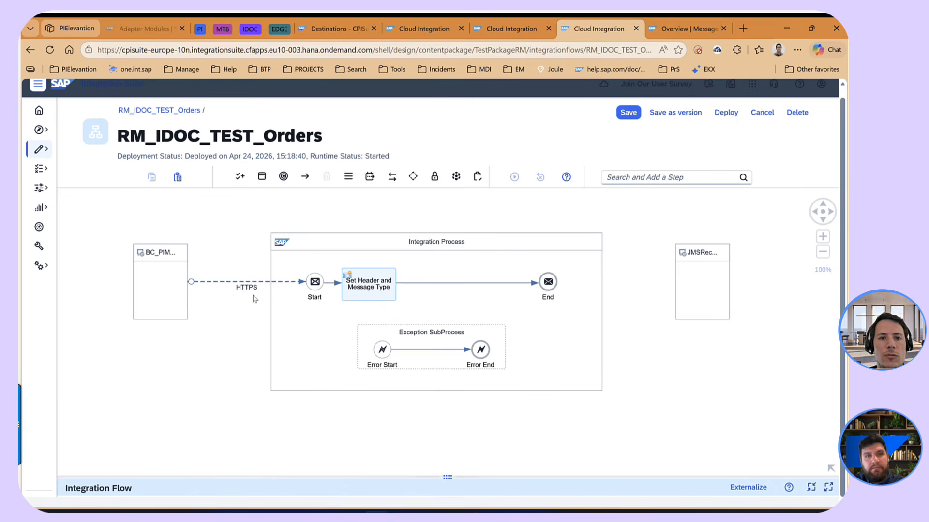
- Add a Content Modifier between the Set Header and Message Type step and the End event
left_click(664, 176)
type("conte")
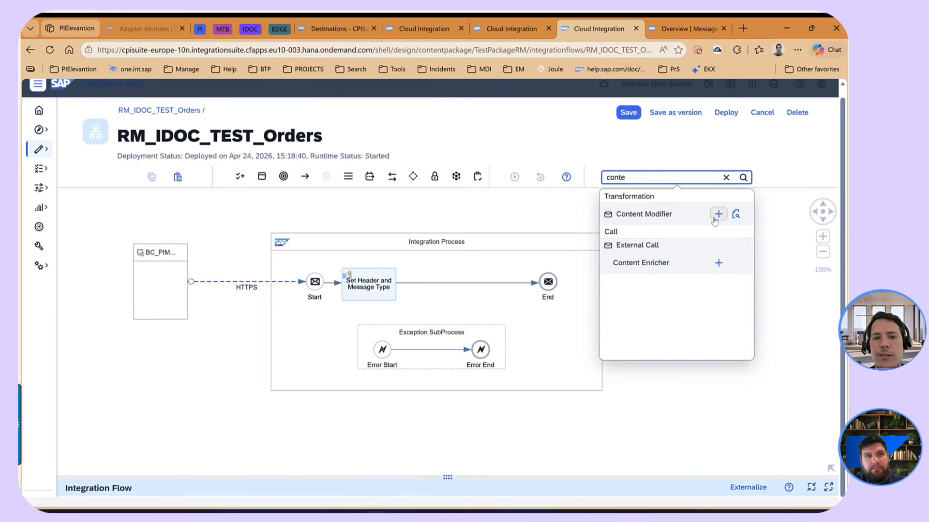
left_click(718, 214)
left_click(443, 285)
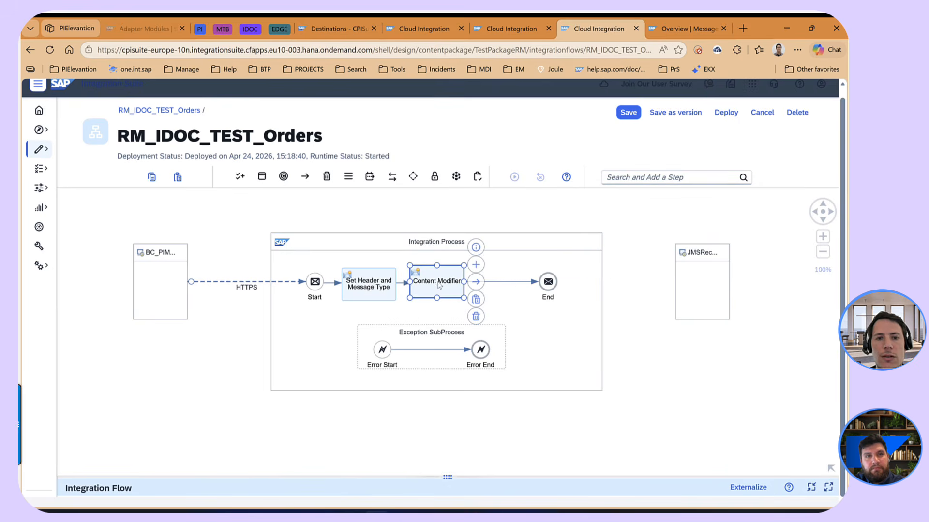
- Add a Request Reply step between the Content Modifier and the End event
left_click(683, 177)
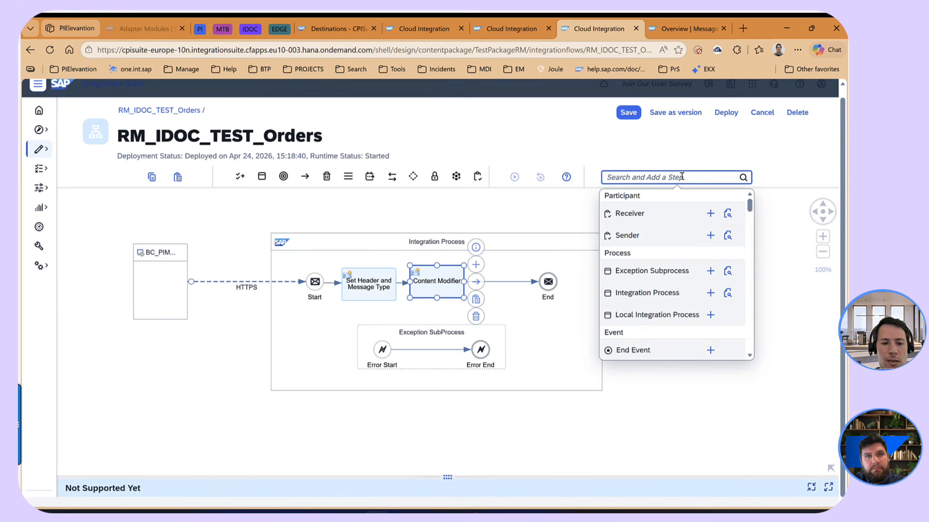
type("req")
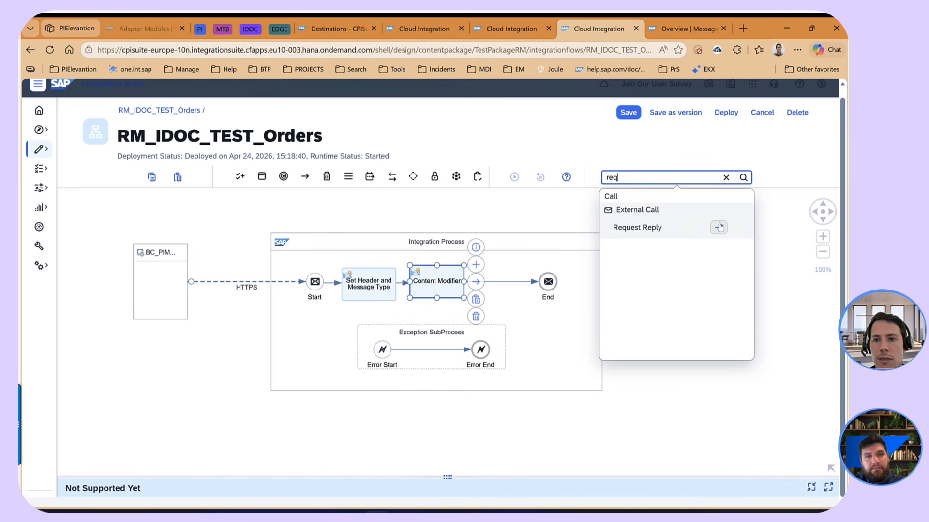
left_click(720, 226)
left_click(503, 282)
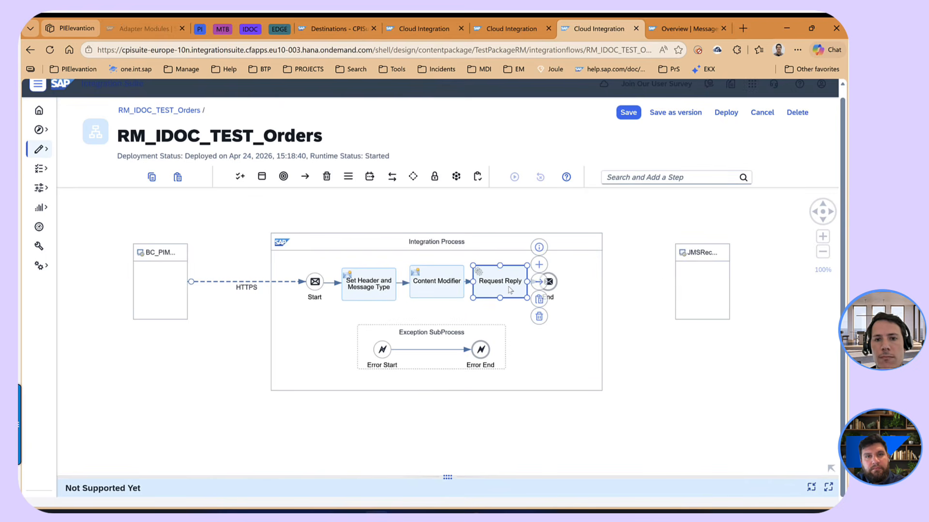
- Try to connect the Request Reply step to the JMS receiver, and delete the resulting connection
left_click_drag(579, 270, 703, 274)
left_click(703, 275)
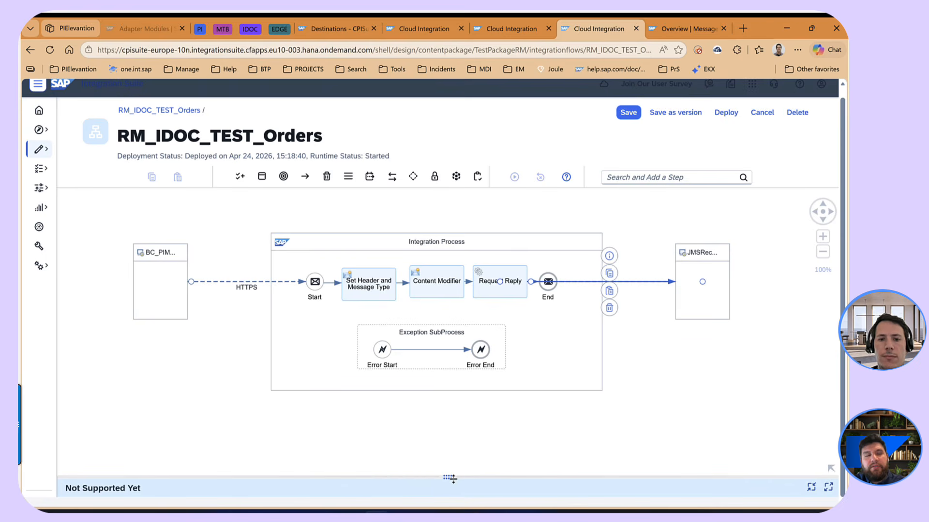
left_click_drag(450, 479, 482, 364)
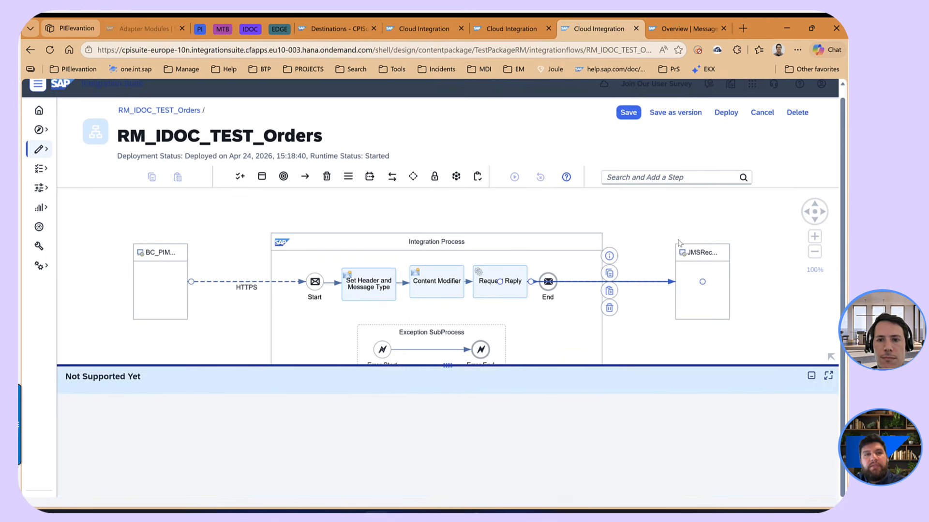
left_click(657, 275)
left_click(655, 282)
left_click(611, 309)
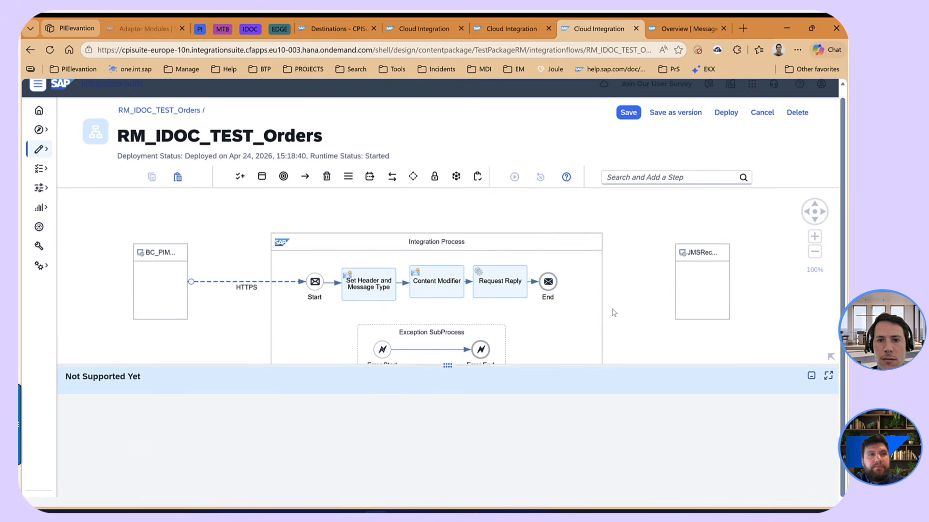
- Retry drawing a connection from the Request Reply step to the JMS receiver
left_click_drag(612, 313, 622, 273)
left_click(513, 246)
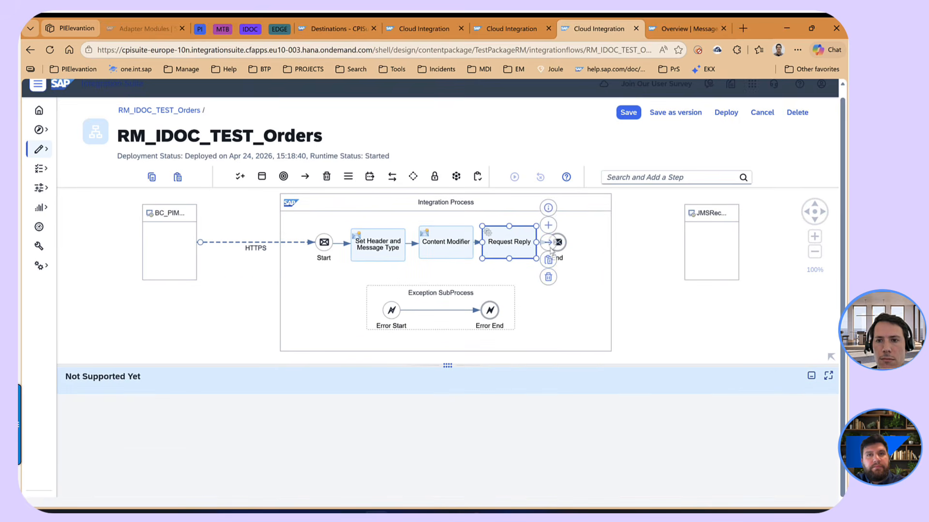
left_click_drag(548, 243, 721, 259)
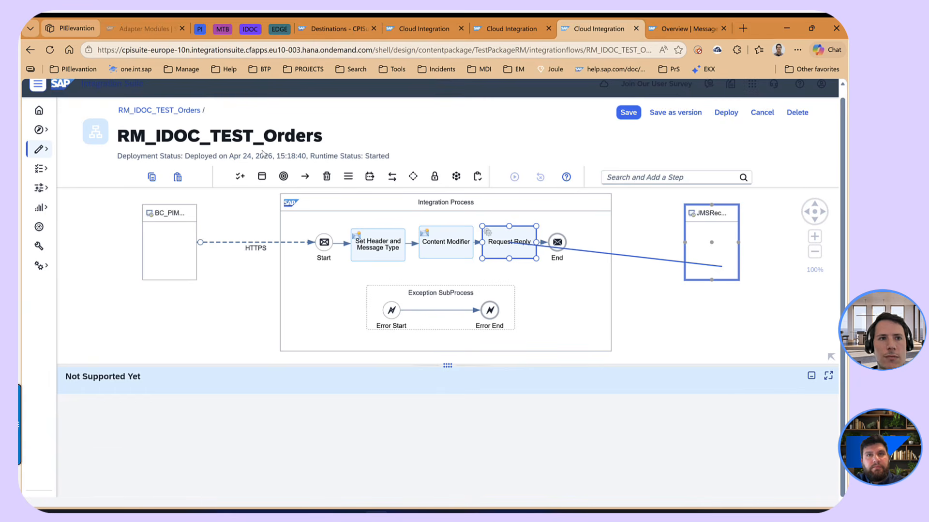
- Reload the integration flow page and put RM_IDOC_TEST_Orders back in edit mode
left_click(50, 51)
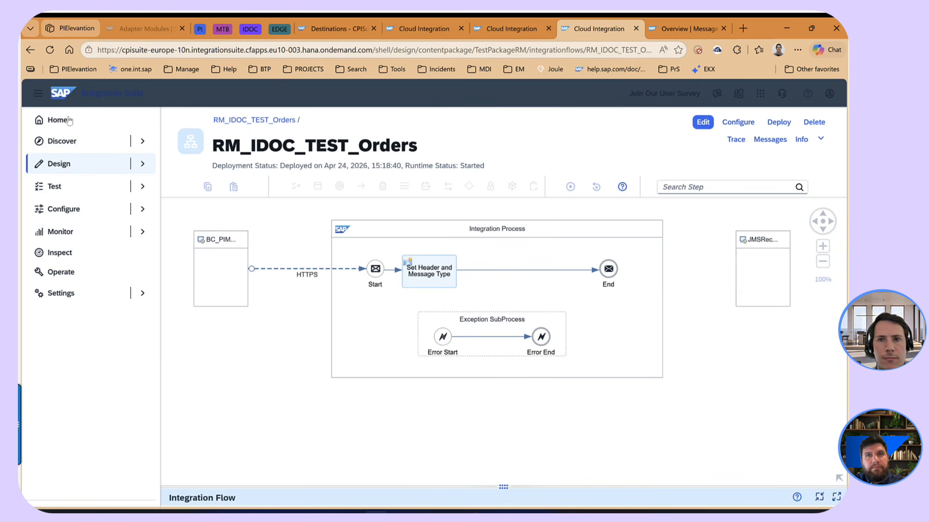
left_click(701, 124)
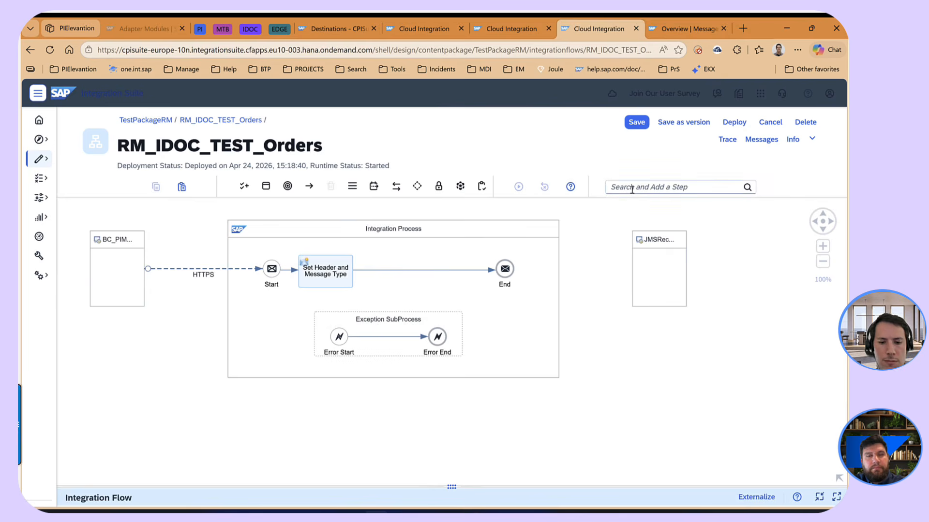
- Insert a Content Modifier on the connection between Set Header and Message Type and the End event
left_click(633, 187)
type("cont")
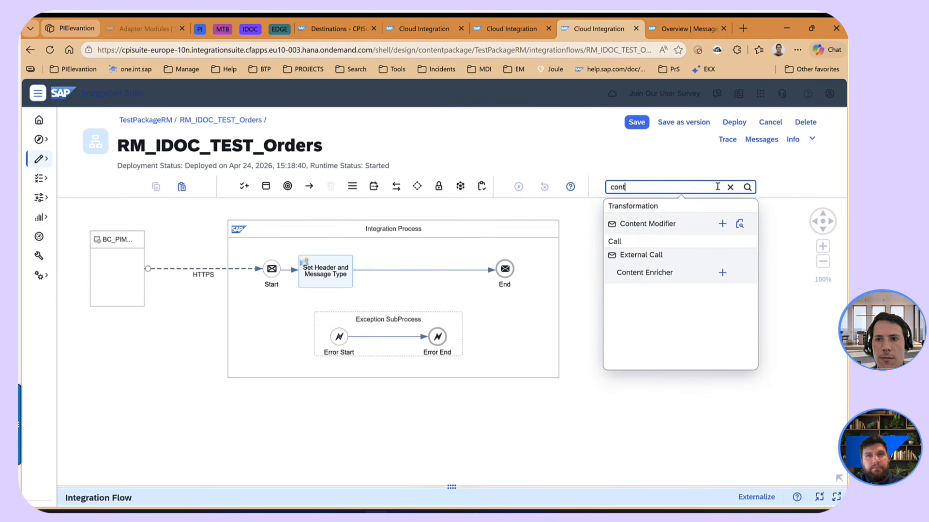
left_click(719, 222)
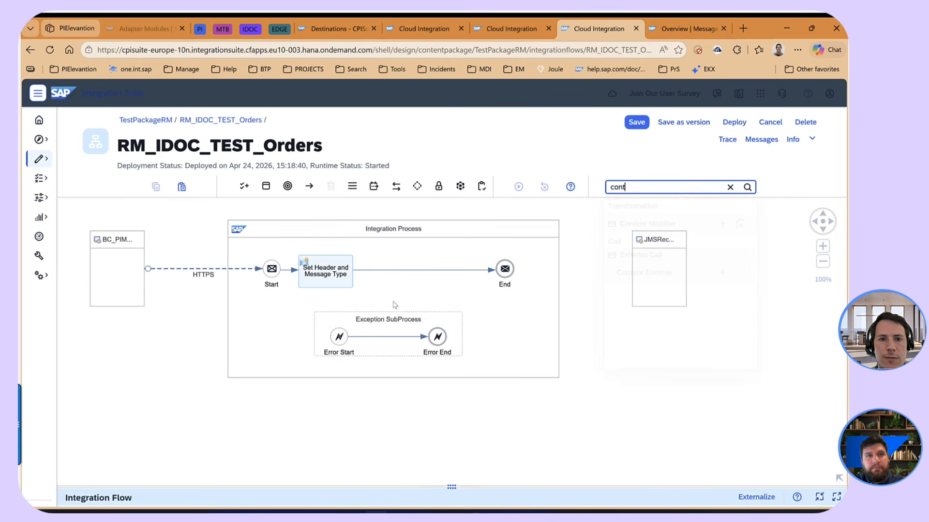
left_click(384, 269)
- Insert a Request Reply step on the connection between the new Content Modifier and the End event
left_click(653, 188)
type("req")
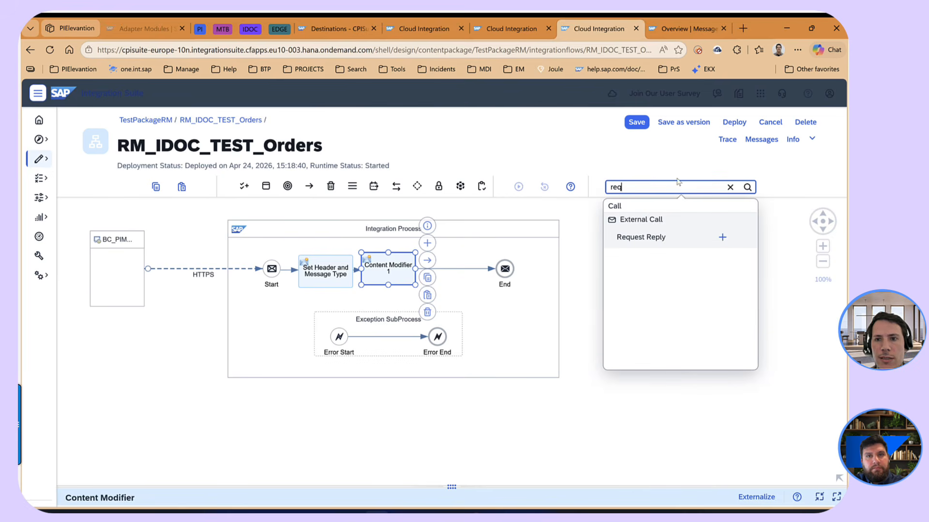
left_click(721, 236)
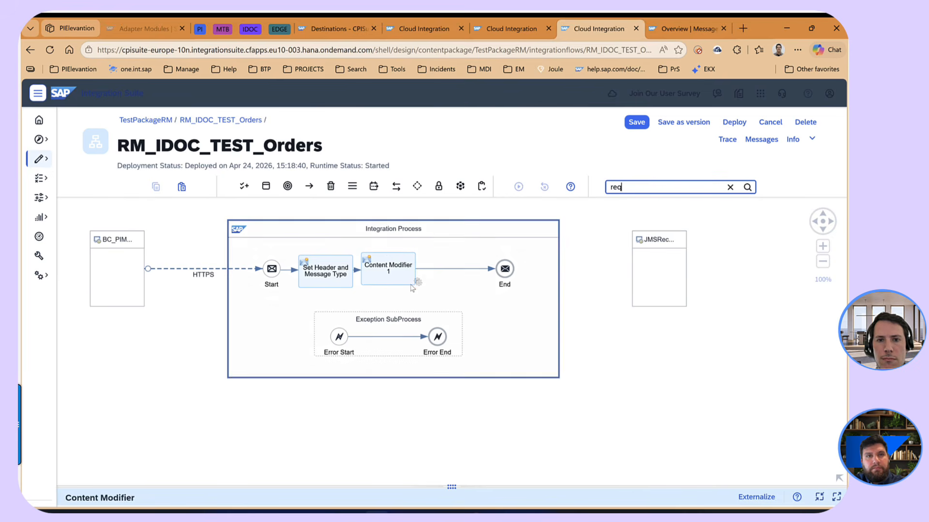
left_click(457, 269)
left_click(572, 305)
left_click(456, 272)
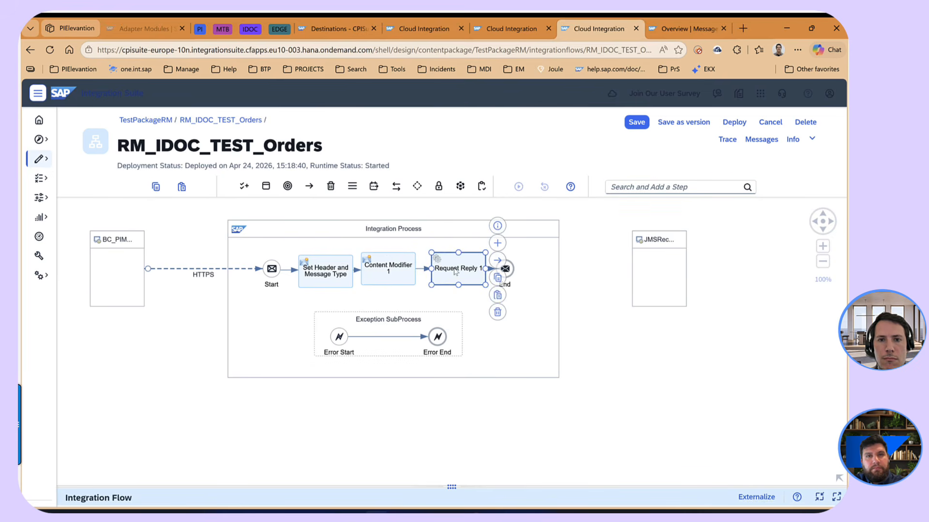
- Connect the Request Reply step to the JMS receiver with the ProcessDirect adapter type
left_click_drag(497, 261, 646, 270)
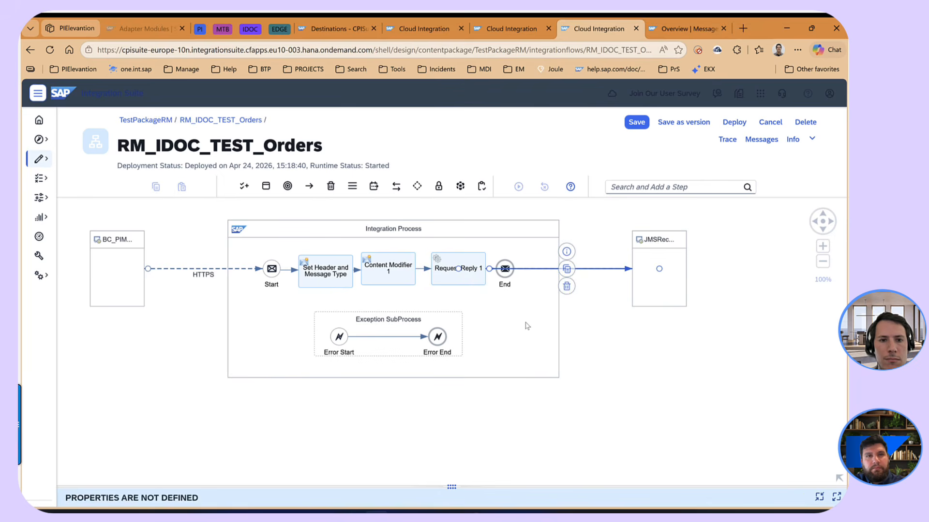
scroll(409, 298, "down", 10)
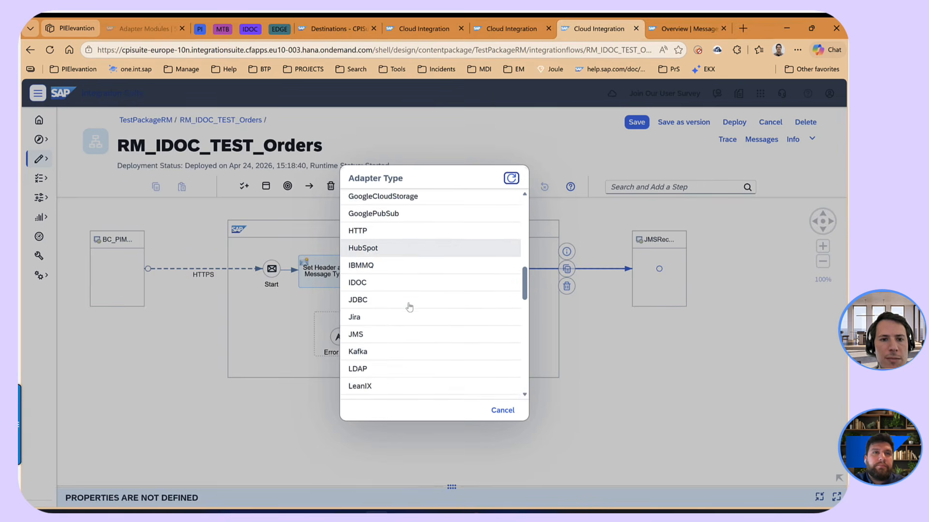
scroll(409, 307, "down", 5)
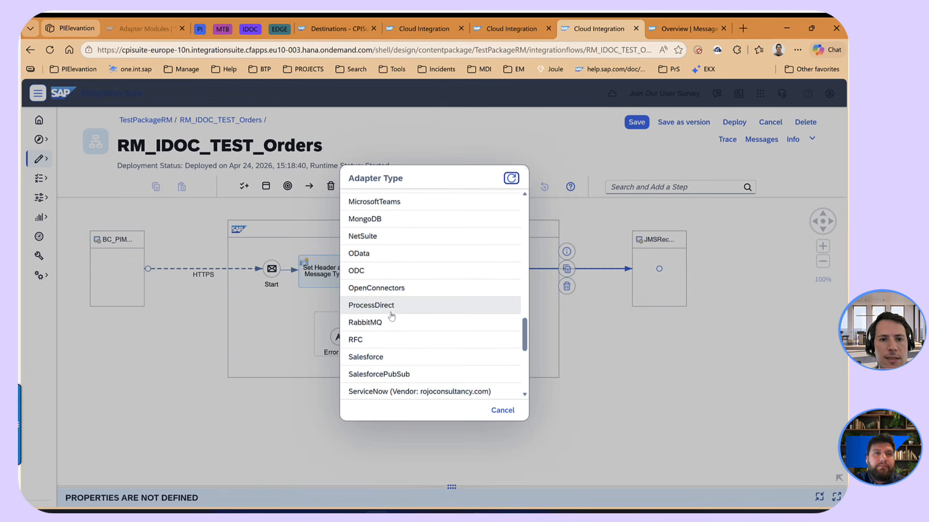
left_click(391, 310)
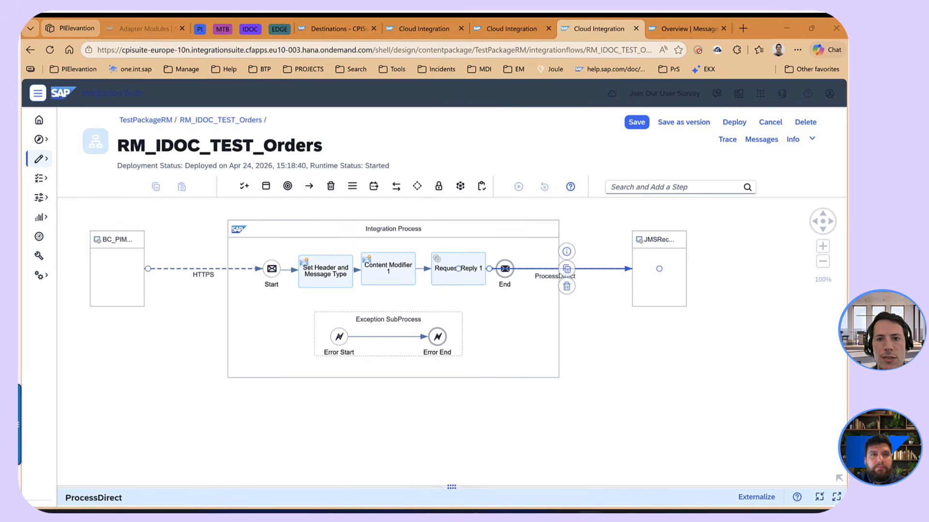
- Set the ProcessDirect channel's connection address to /IDOCFlatConvertor/convert
left_click_drag(460, 488, 493, 318)
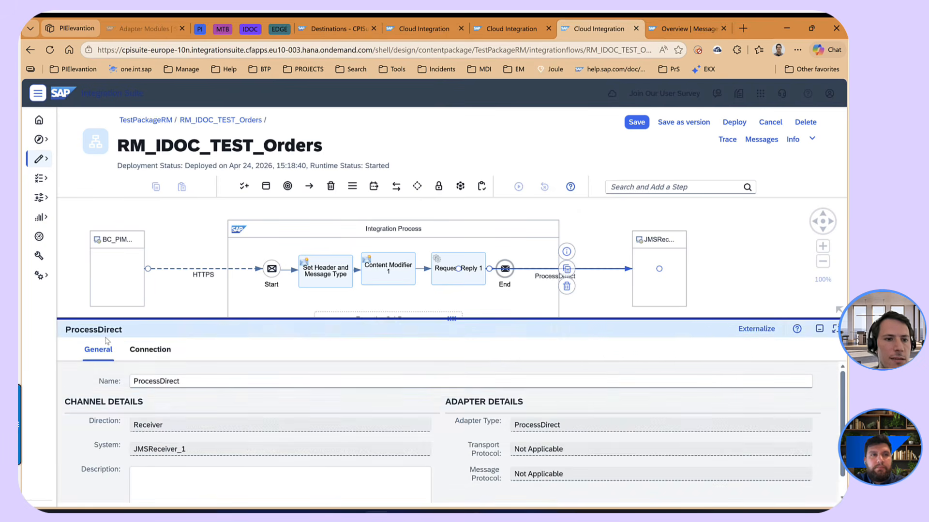
left_click(150, 350)
left_click(219, 399)
type("/IDOCFlatConvertor/convert")
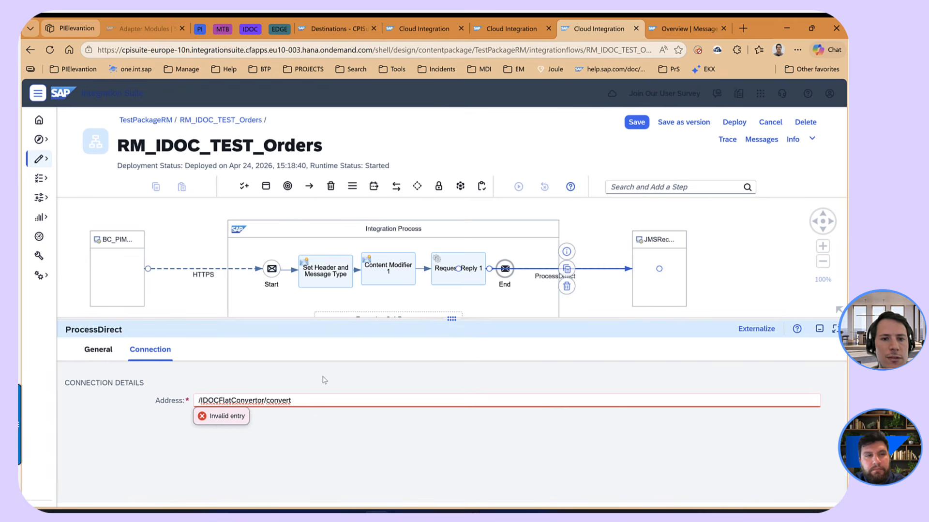
left_click_drag(453, 318, 477, 387)
left_click(626, 328)
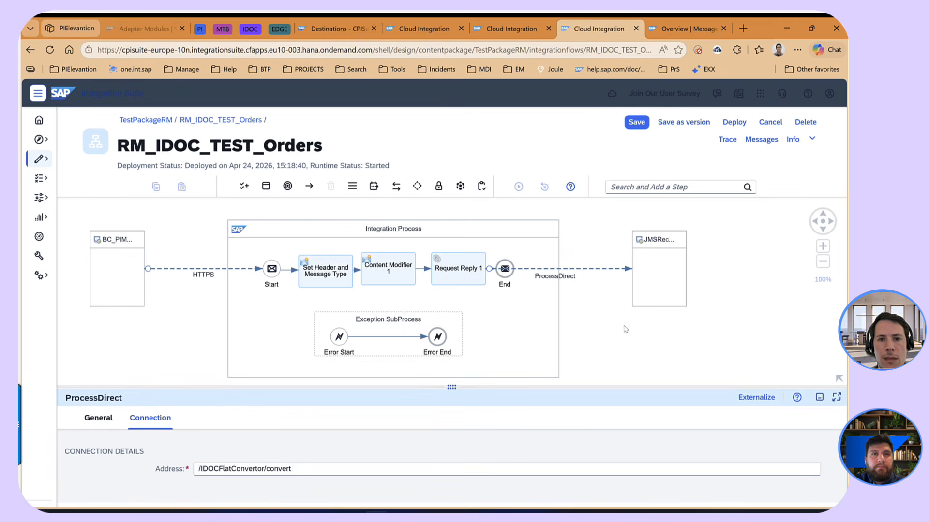
- Rename the Content Modifier in front of the Request Reply step as "Set headers"
left_click(536, 235)
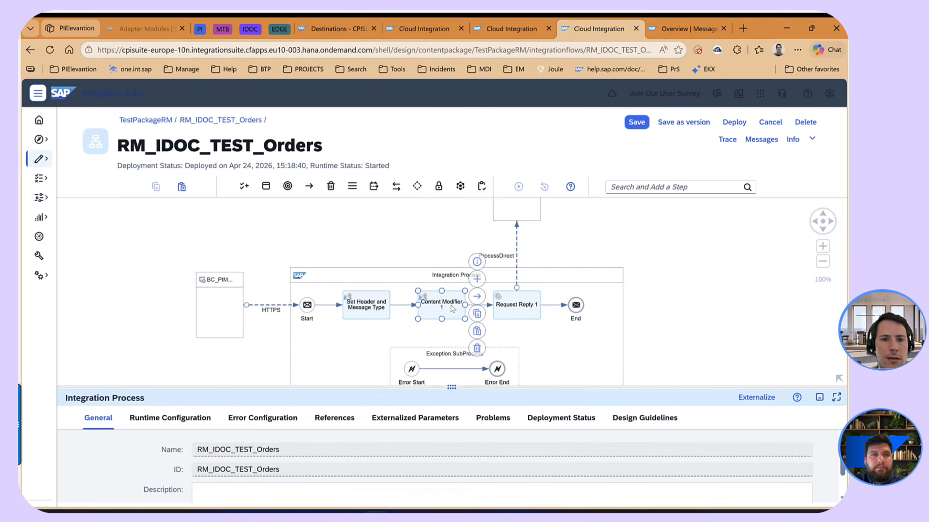
left_click_drag(214, 450, 56, 471)
type("S")
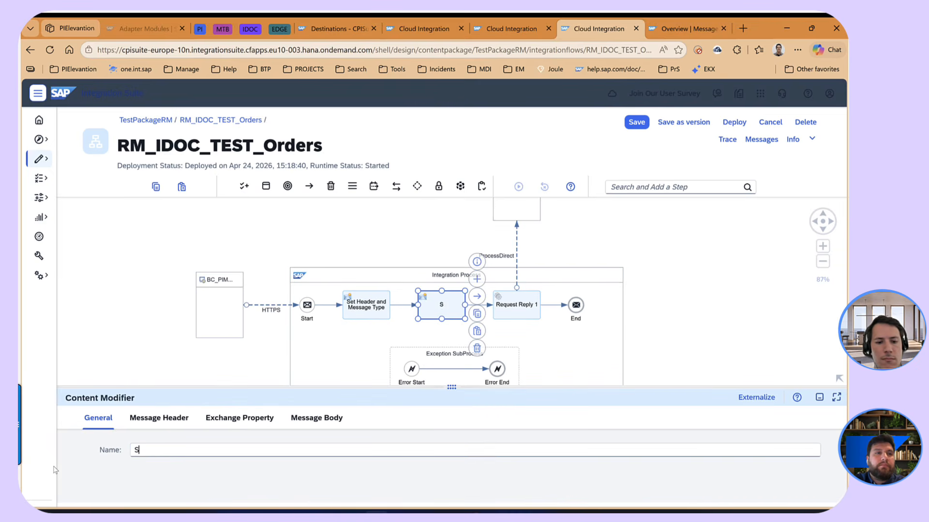
type("et headers")
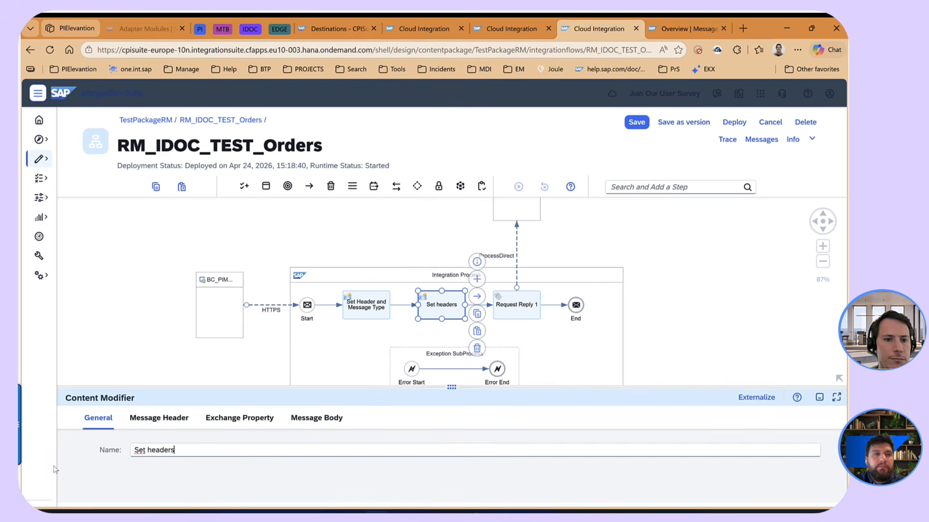
- Add a message header named idoc_APPRelease to the Set headers step
left_click(159, 418)
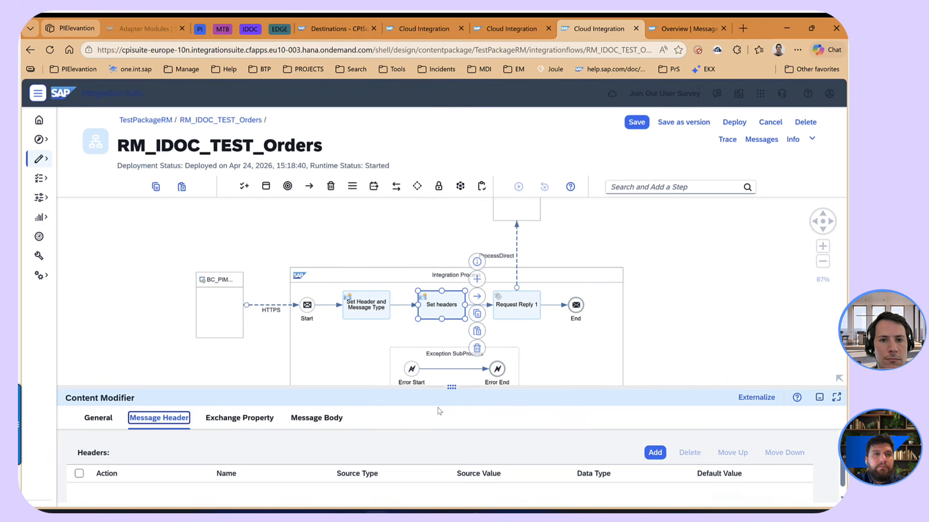
left_click_drag(459, 392, 452, 258)
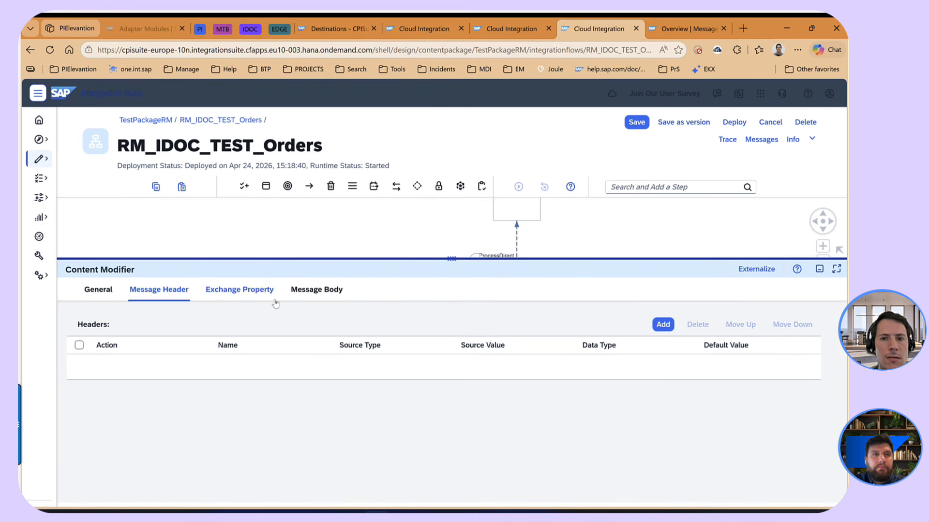
left_click(662, 325)
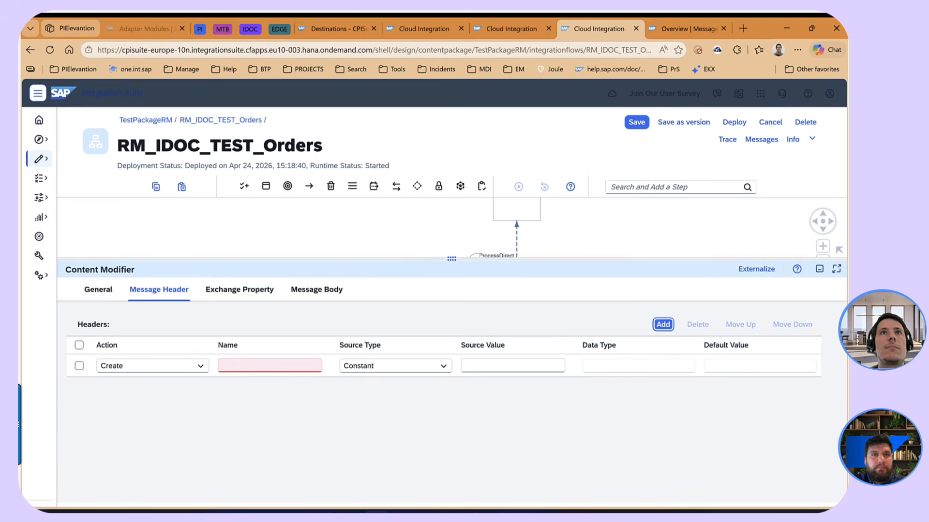
key("alt+Tab")
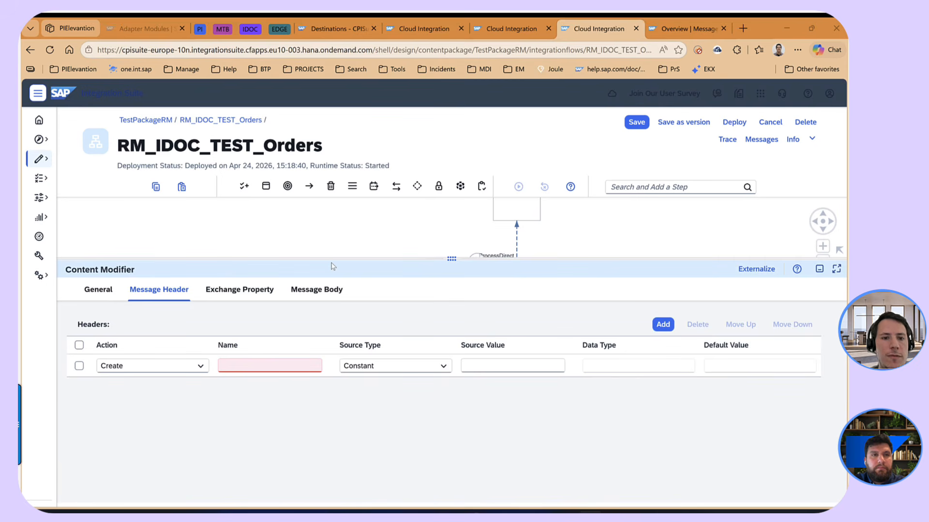
left_click(297, 366)
type("idoc_APPRelease")
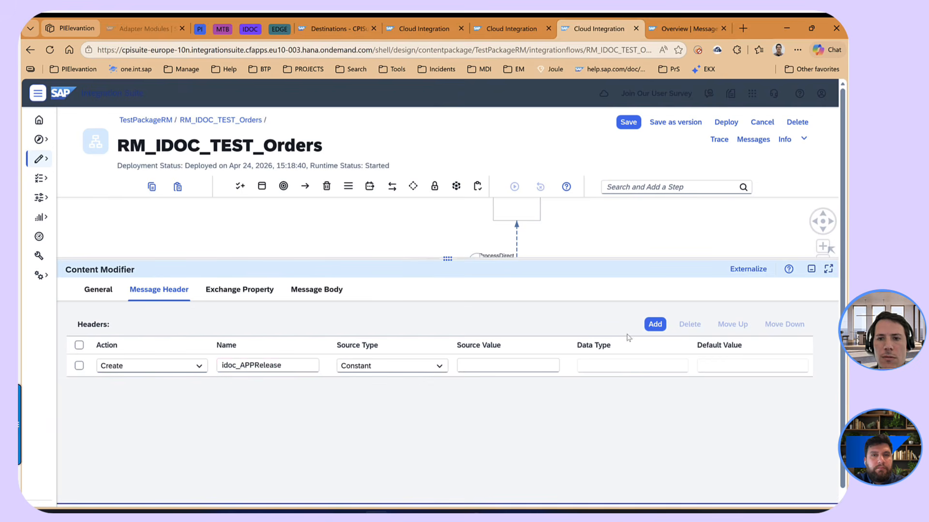
- Add a second message header named idoc_SAPRelease with the constant source value 758
left_click(655, 324)
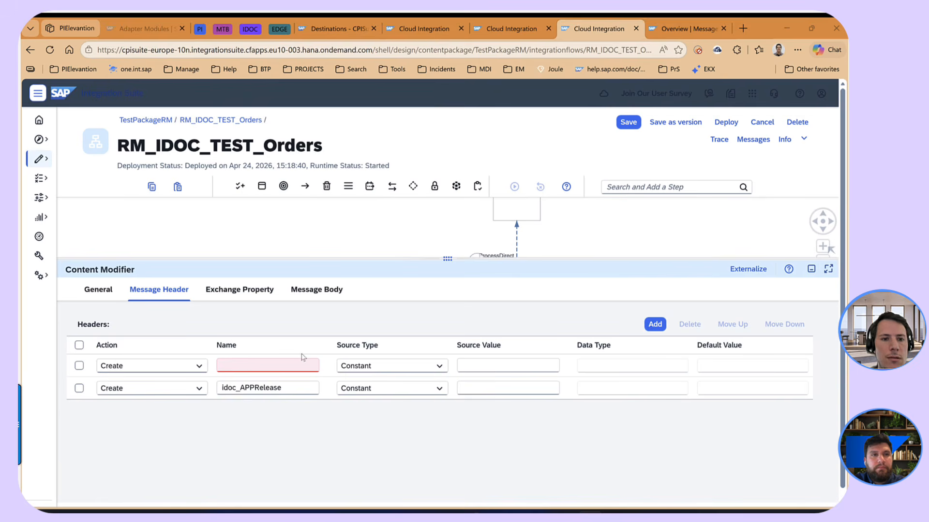
left_click(286, 365)
type("idoc_SAPRelease")
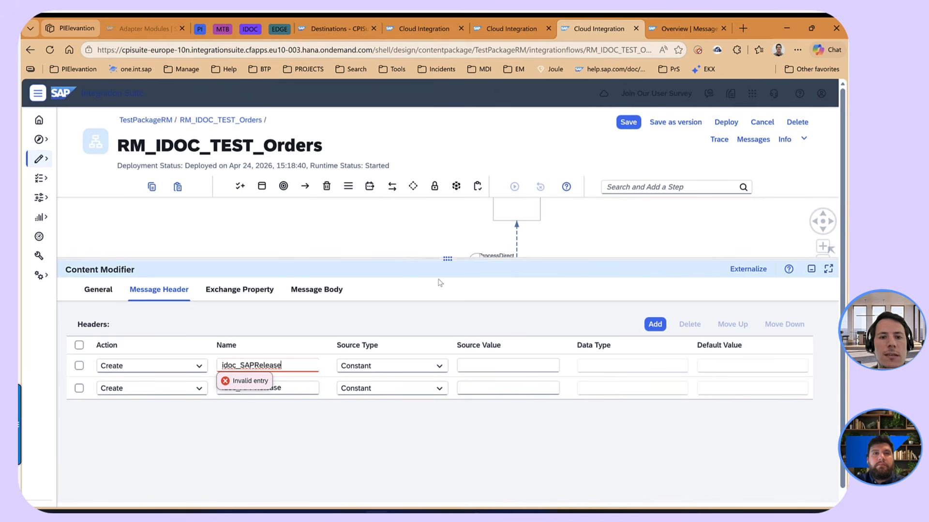
left_click(490, 365)
type("7")
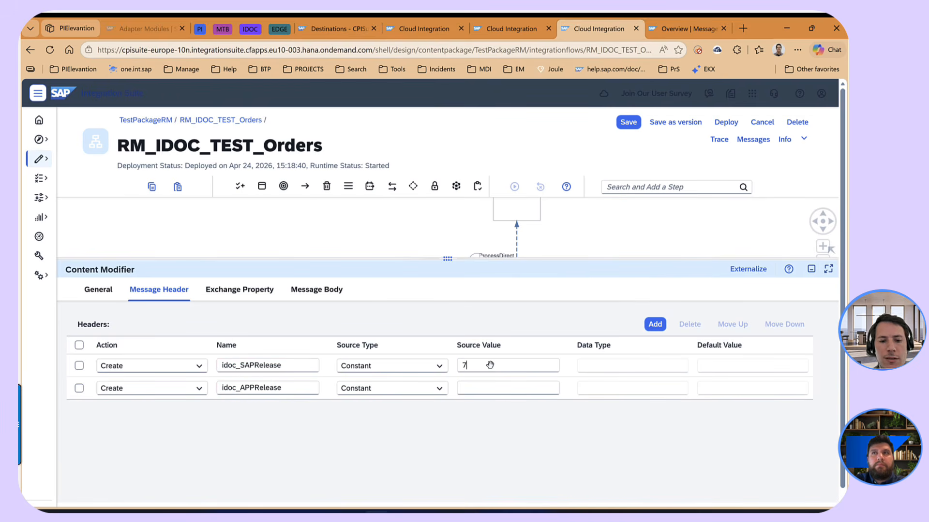
type("58")
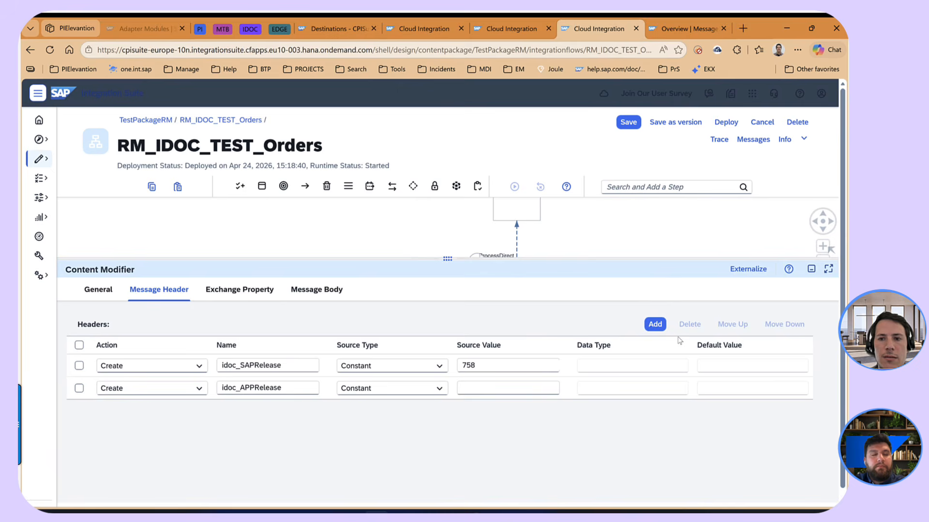
- Add a message header named idoc_destination with the constant source value T33_RFC_GABA to the Set headers step
left_click(654, 324)
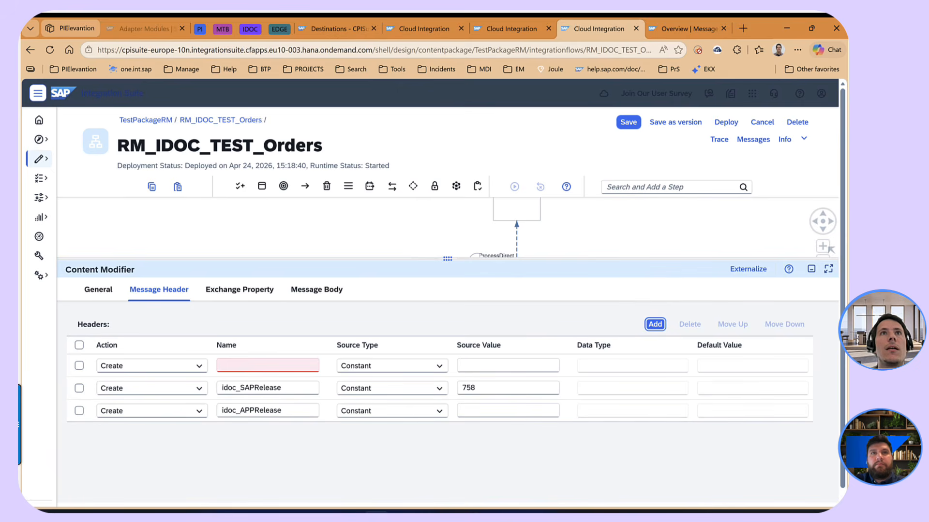
key("alt+Tab")
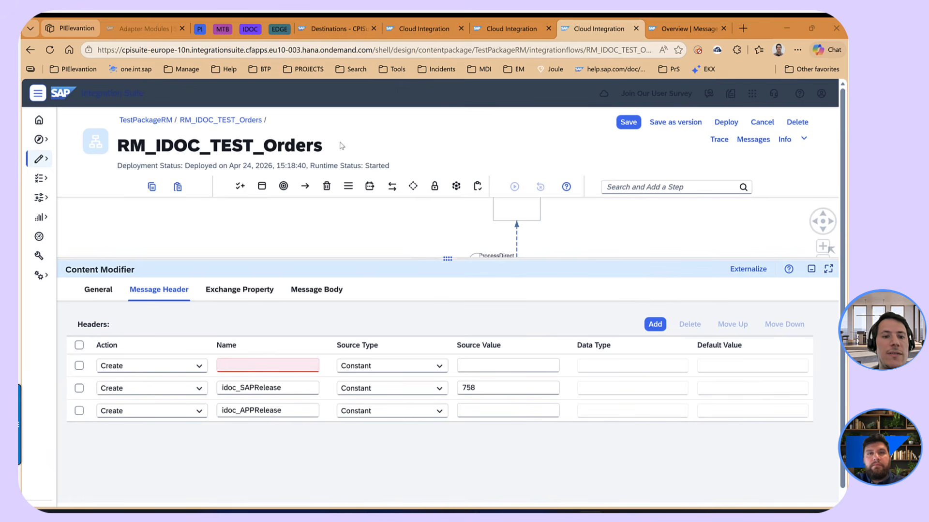
left_click(266, 365)
type("idoc_destination")
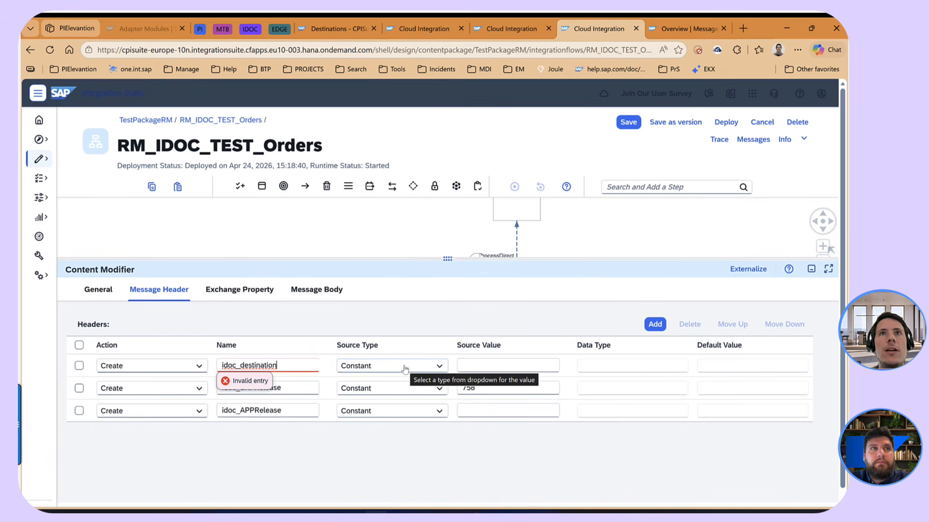
key("alt+Tab")
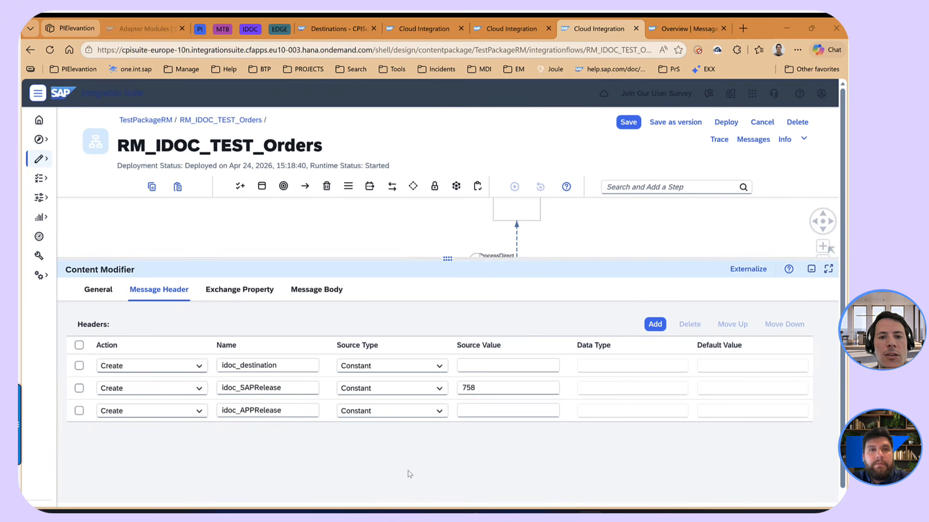
left_click(483, 366)
type("T33_RFC_GABA")
- Add a message header named idoc_conversionType with the constant source value Flat2XML
left_click(655, 324)
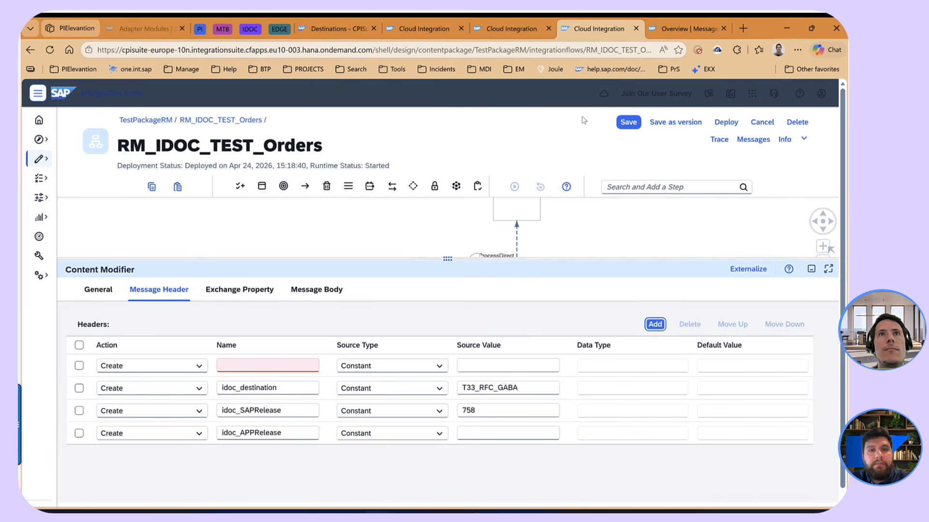
key("alt+Tab")
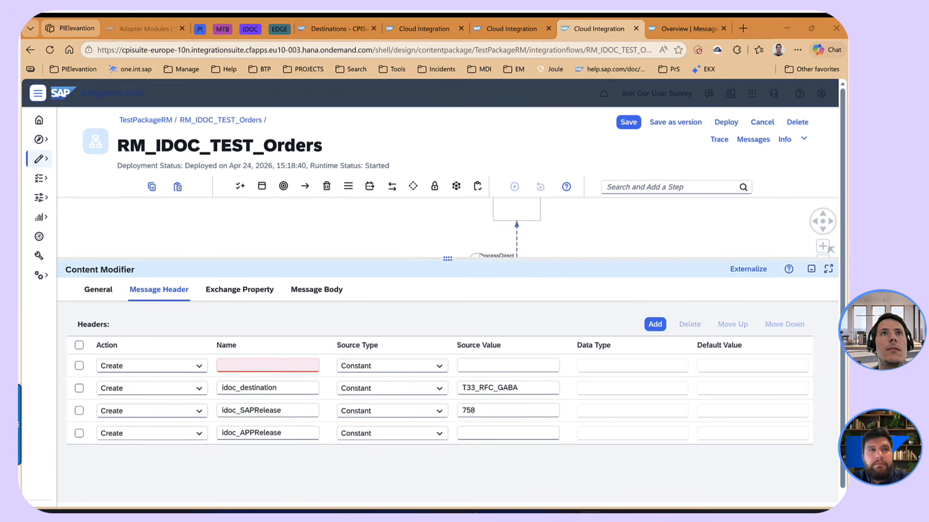
left_click(306, 365)
type("idoc_conversionType")
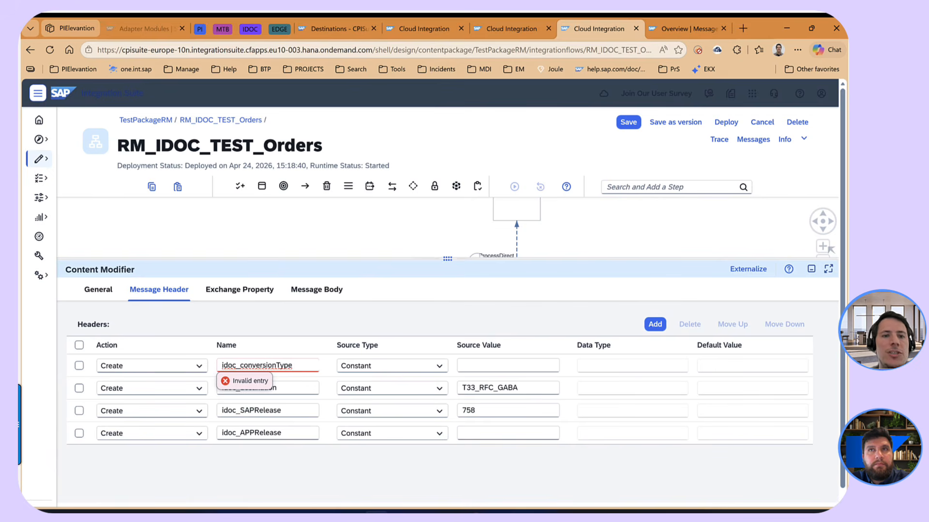
key("alt+Tab")
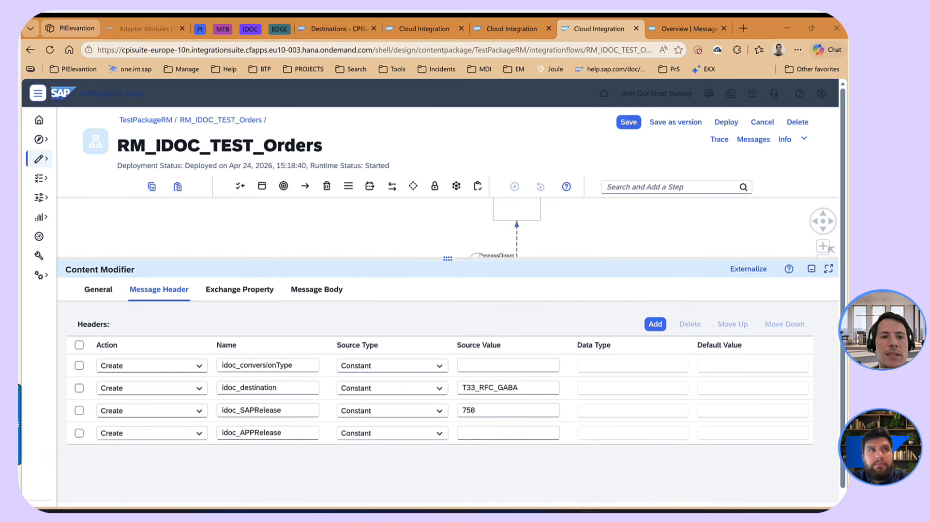
left_click(472, 365)
type("FlatXML")
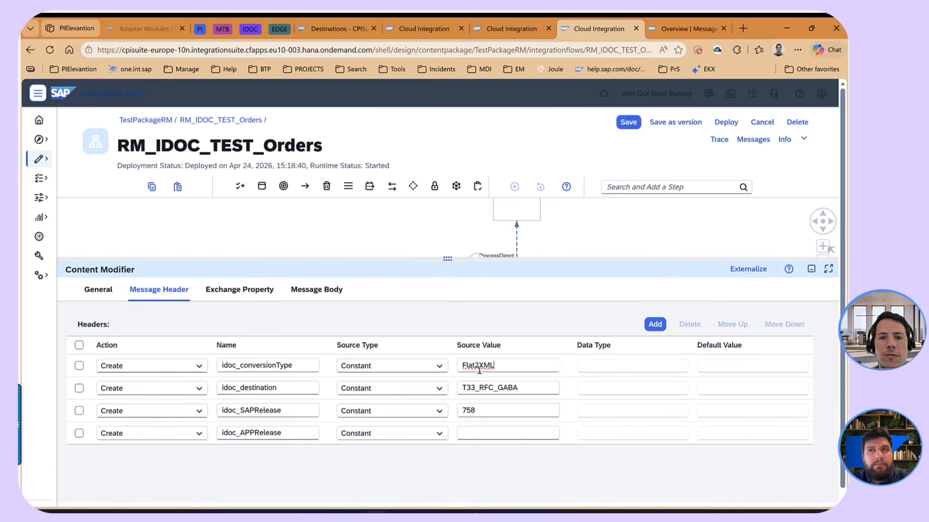
- Add a message header named idoc_RemoveEmptyNodes with the constant source value false
left_click(655, 324)
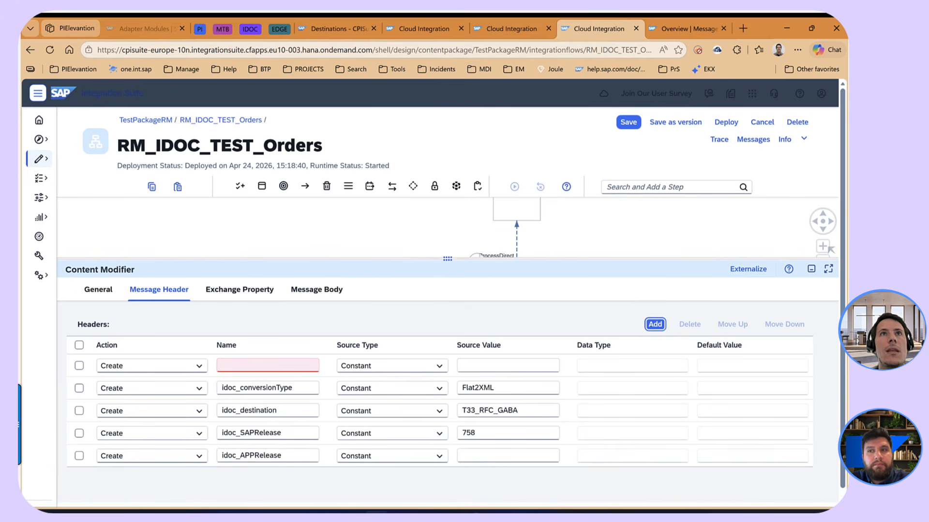
key("alt+Tab")
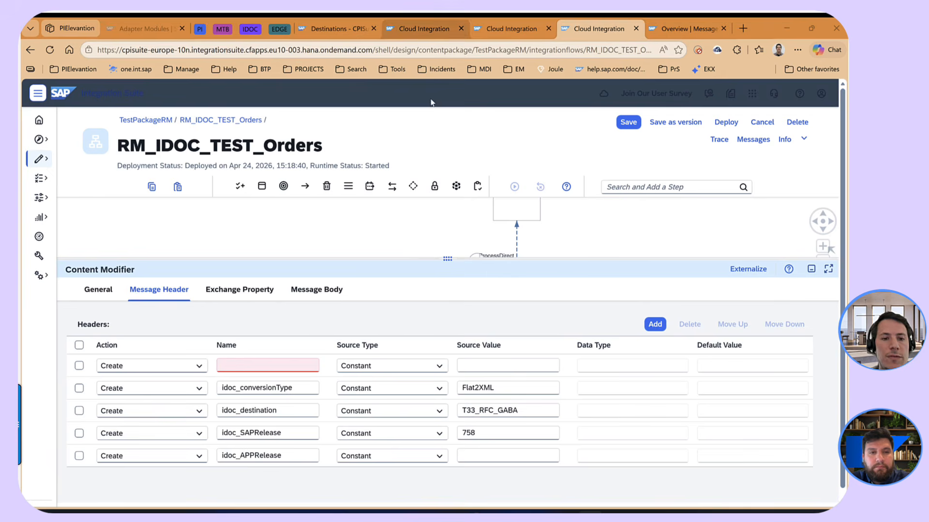
left_click(253, 365)
type("idoc_RemoveEmptyNodes")
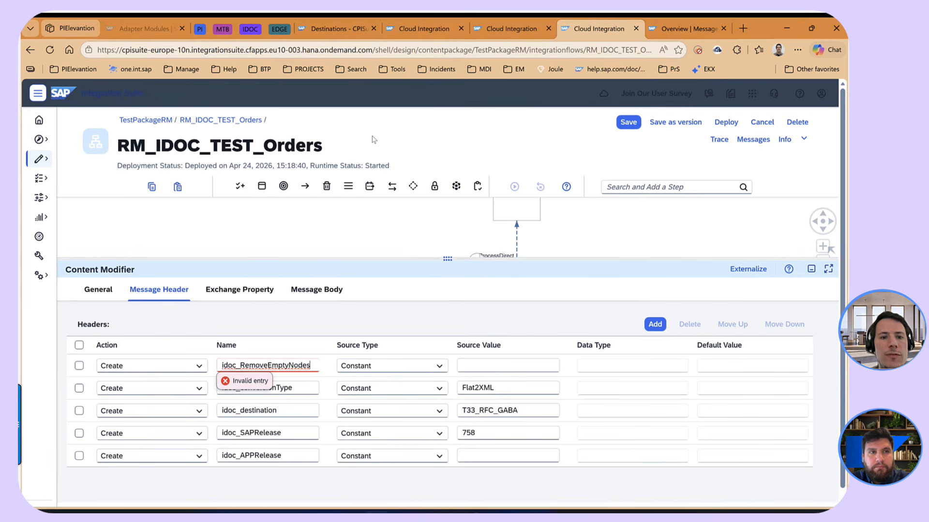
left_click(493, 366)
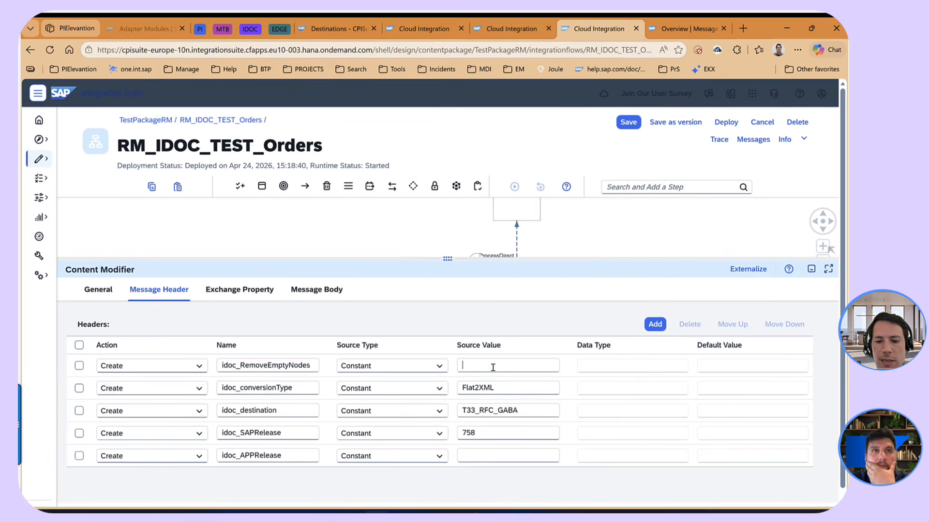
type("false")
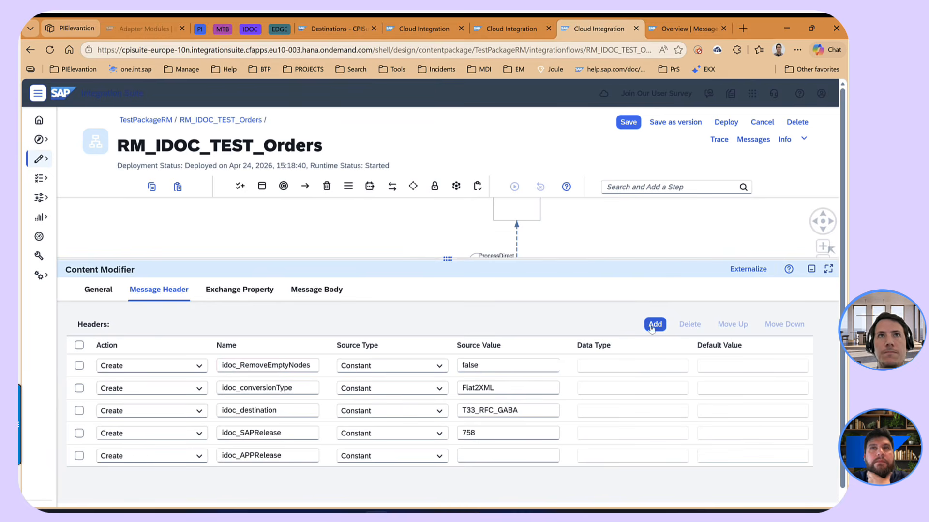
- Add a message header named idoc_TrimFields with the constant source value true
left_click(653, 325)
left_click(589, 512)
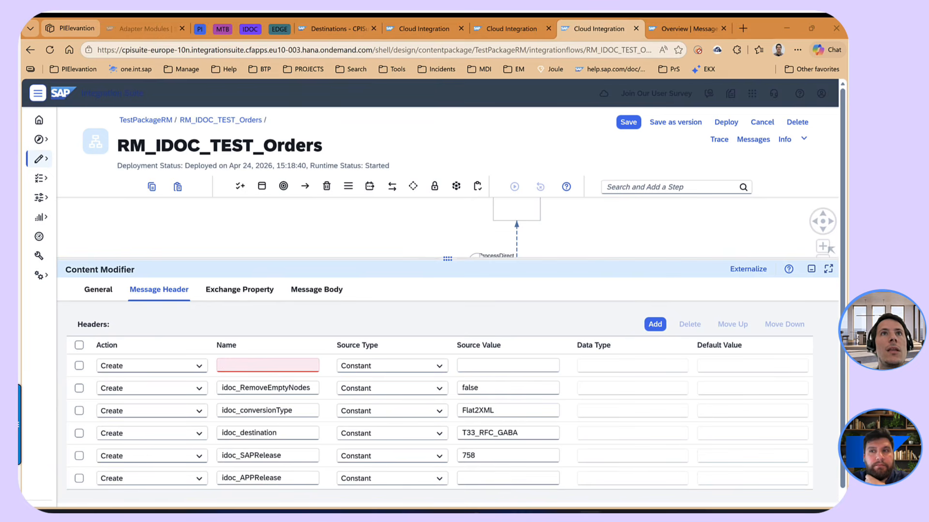
left_click(270, 367)
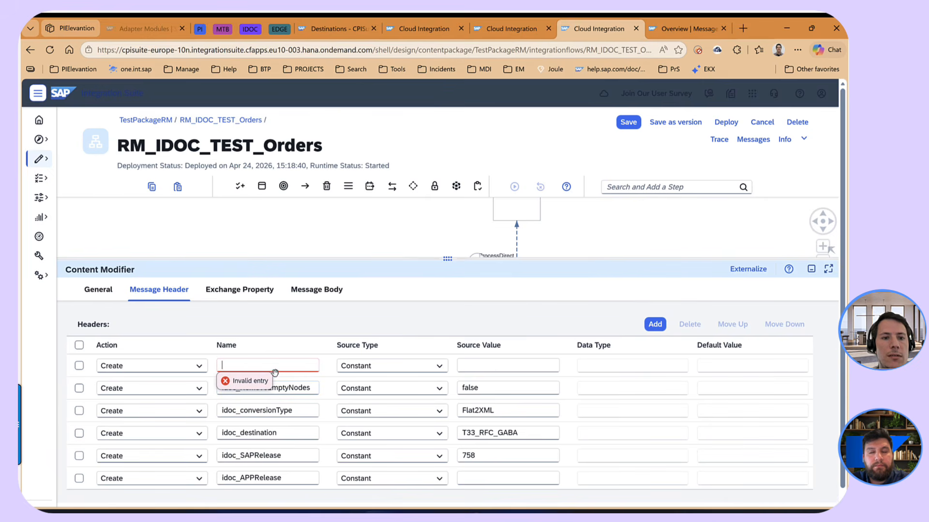
type("idoc_TrimFields")
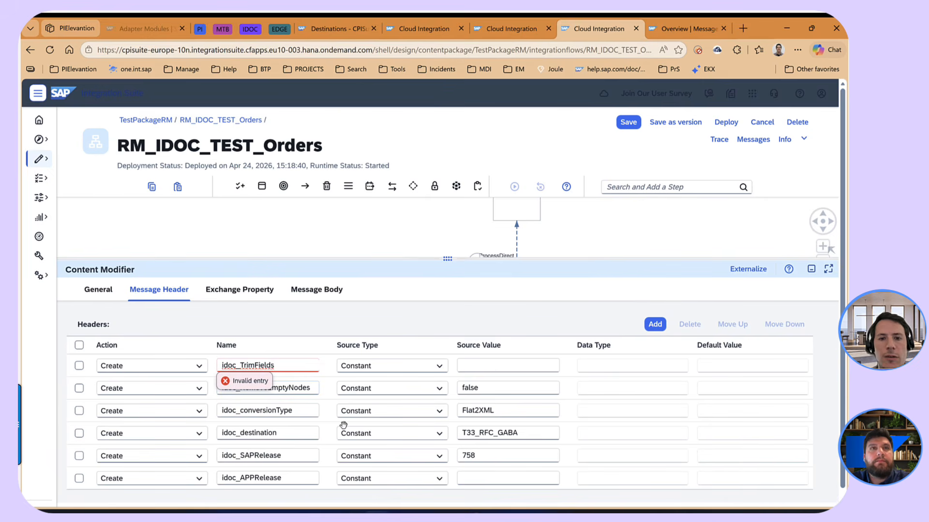
left_click(482, 369)
type("true")
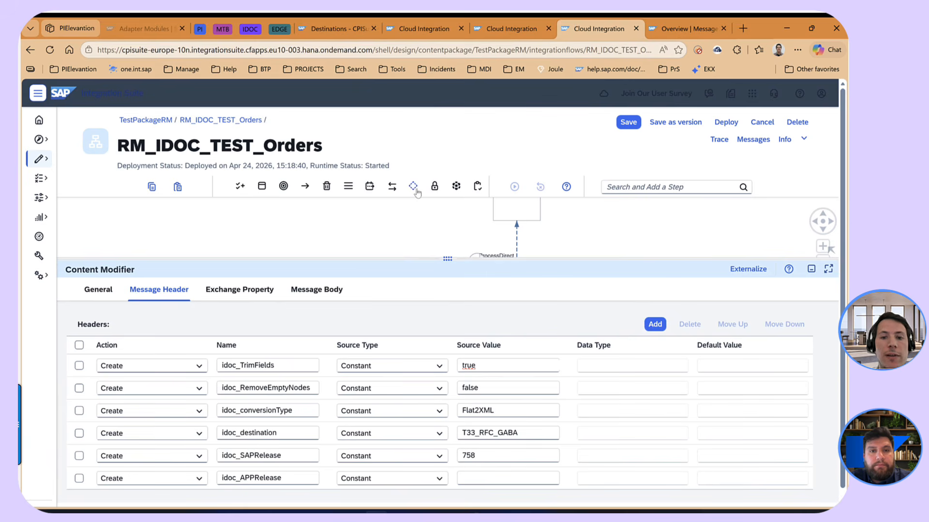
- Add a message header named idoc_RenumberSegments with the constant source value false
left_click(654, 324)
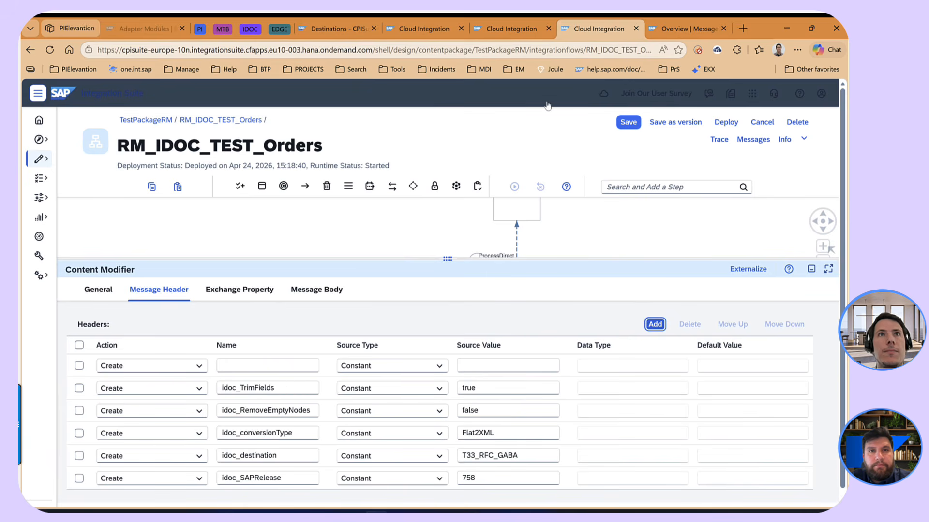
key("alt+Tab")
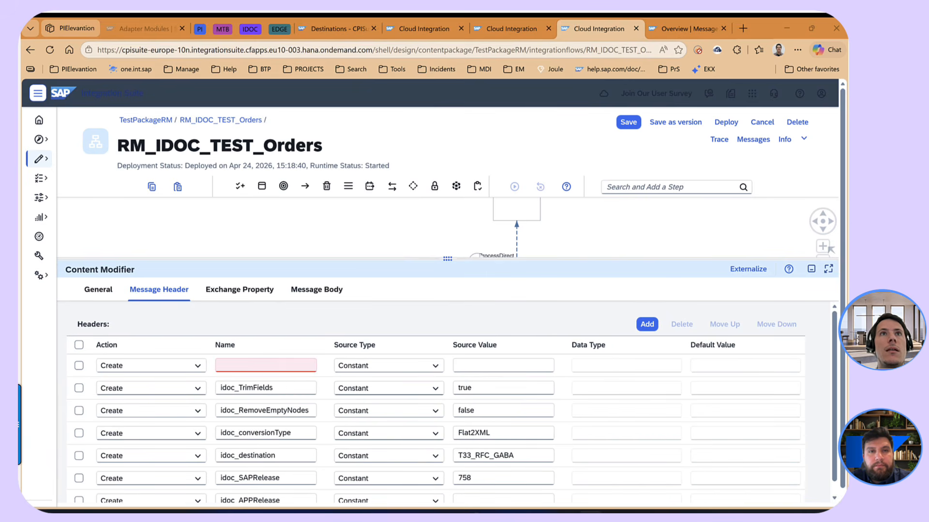
left_click(264, 365)
type("idoc_RenumberSegments")
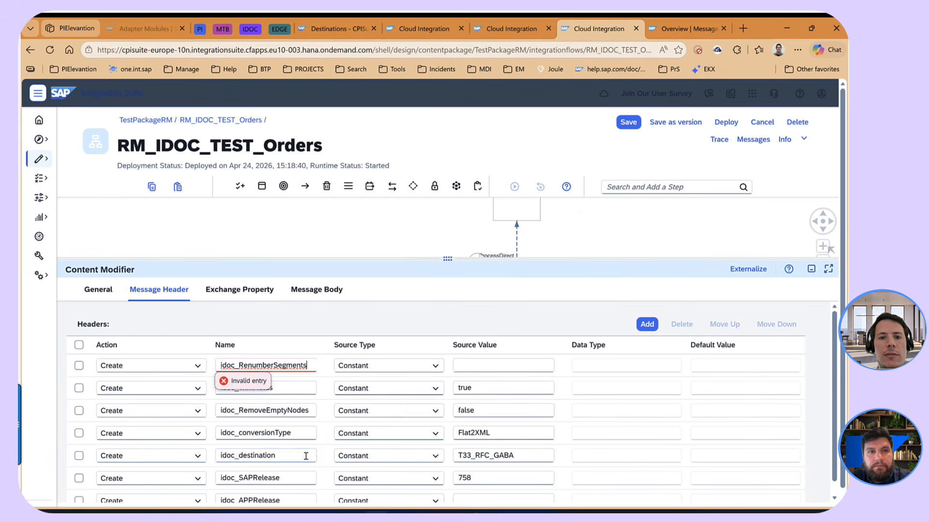
left_click(486, 367)
type("false")
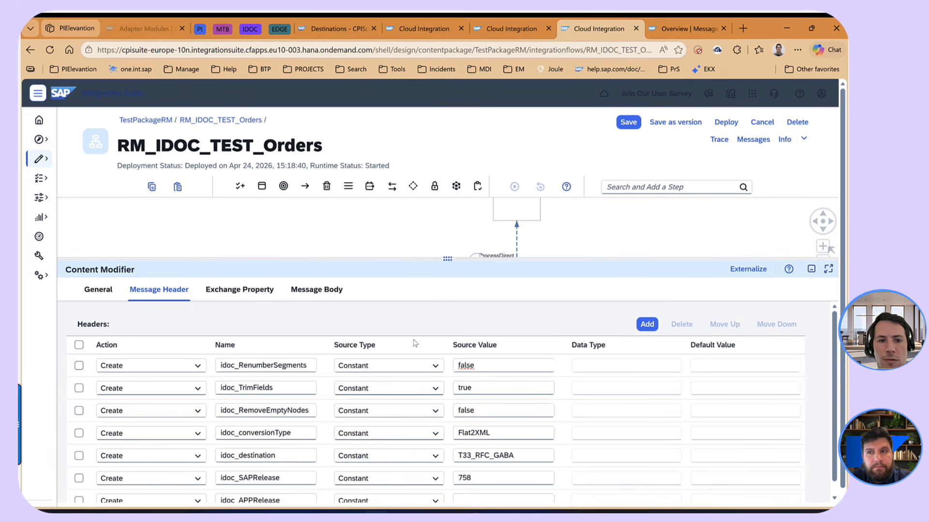
- Save the RM_IDOC_TEST_Orders flow and deploy it on the Cloud Integration runtime profile
scroll(293, 430, "down", 1)
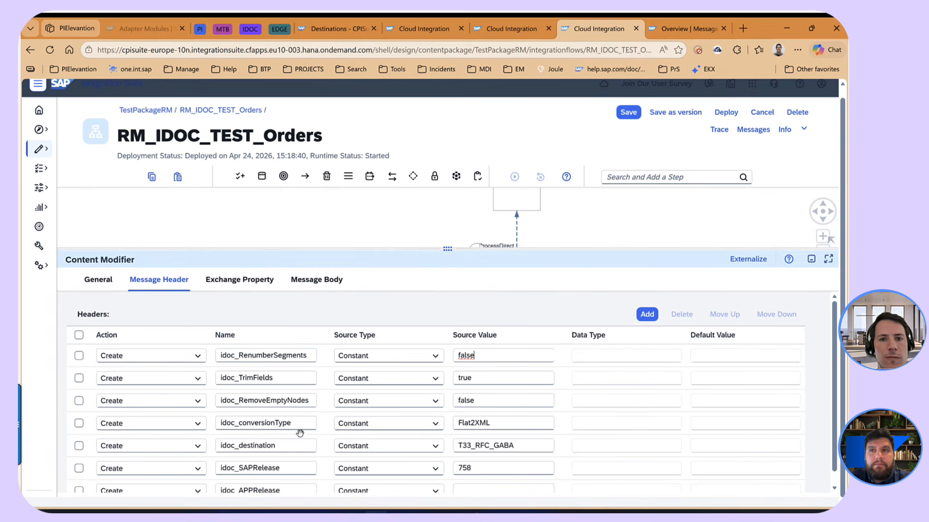
left_click_drag(458, 249, 458, 349)
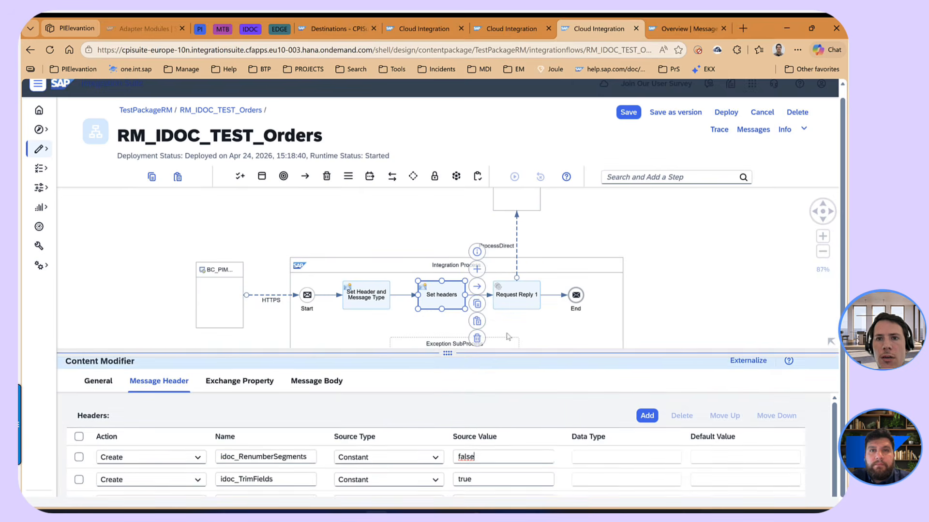
left_click(625, 116)
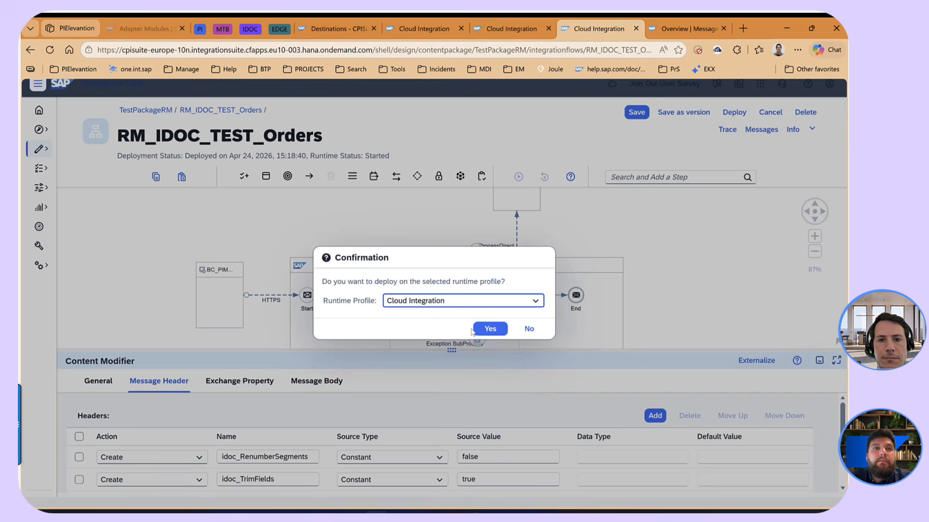
left_click(488, 329)
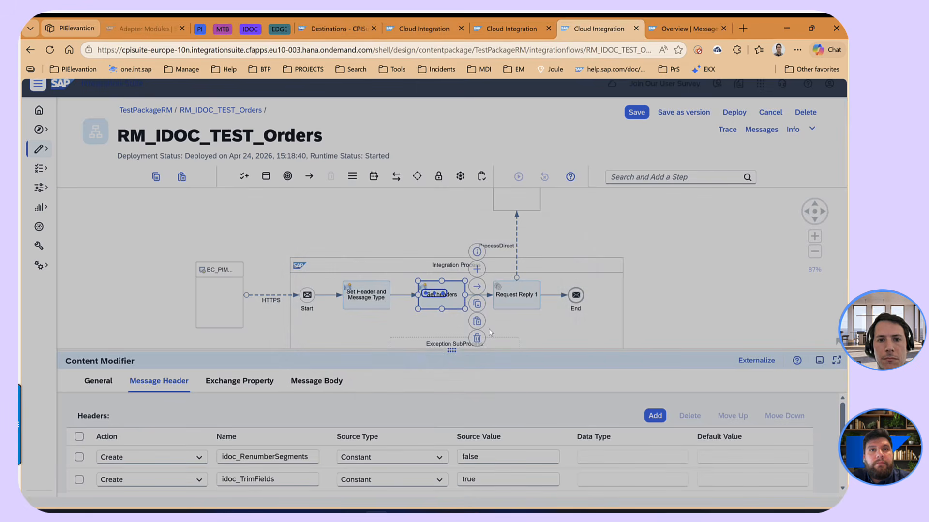
left_click(506, 318)
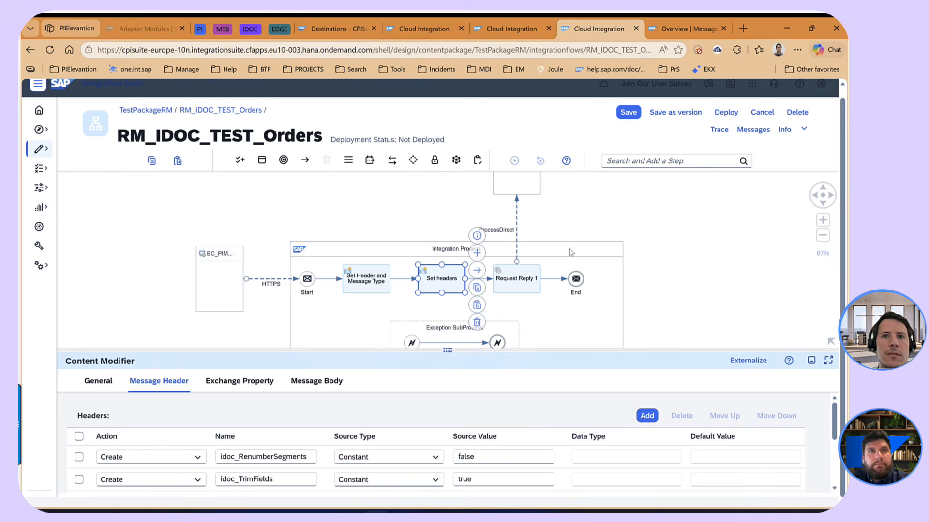
- Examine the name and stored entries of the global T33_RFC_GABA data store in the Integration Suite monitoring
left_click(420, 30)
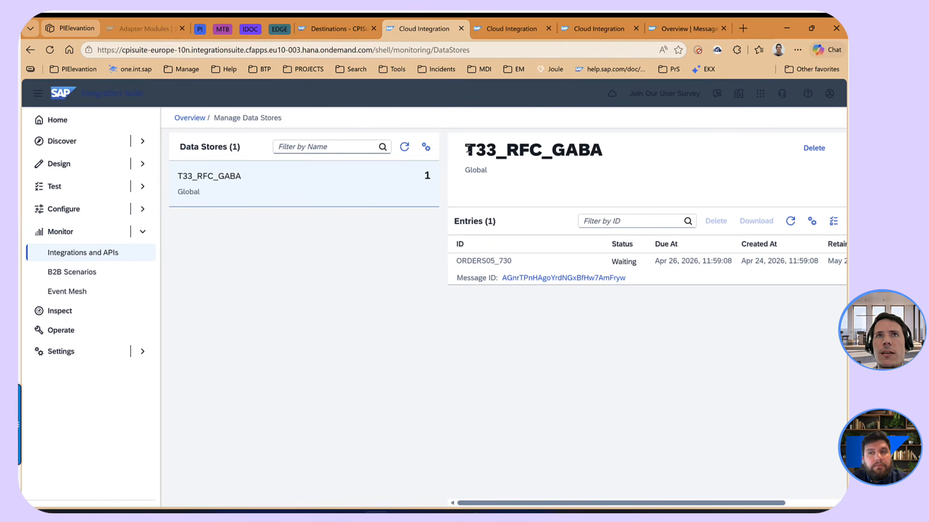
left_click_drag(469, 151, 613, 157)
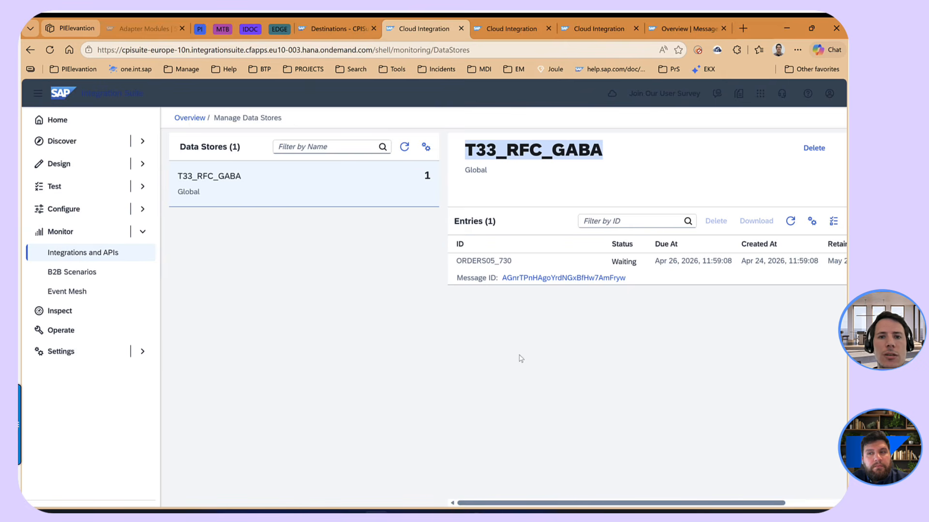
left_click(506, 182)
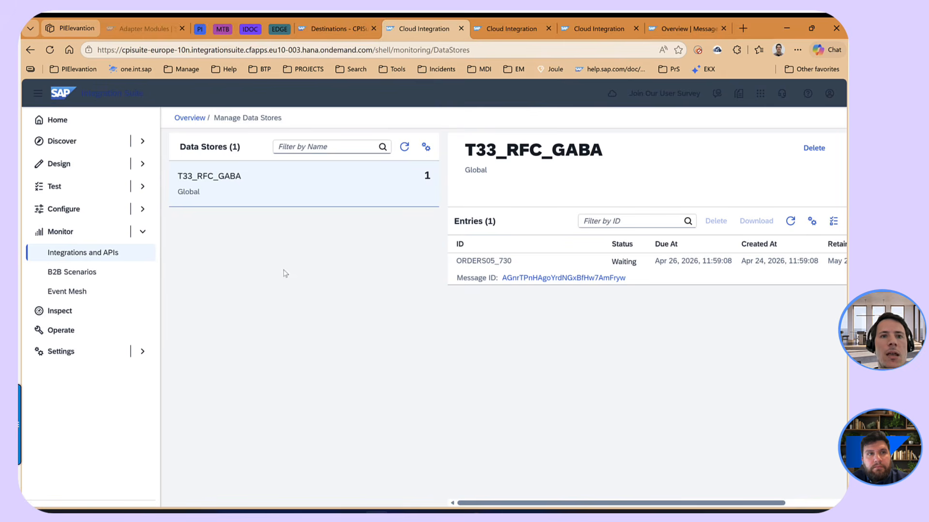
- Switch to the BTP Cockpit, sign in again, and view the details of the T33_RFC_GABA RFC destination
left_click(347, 27)
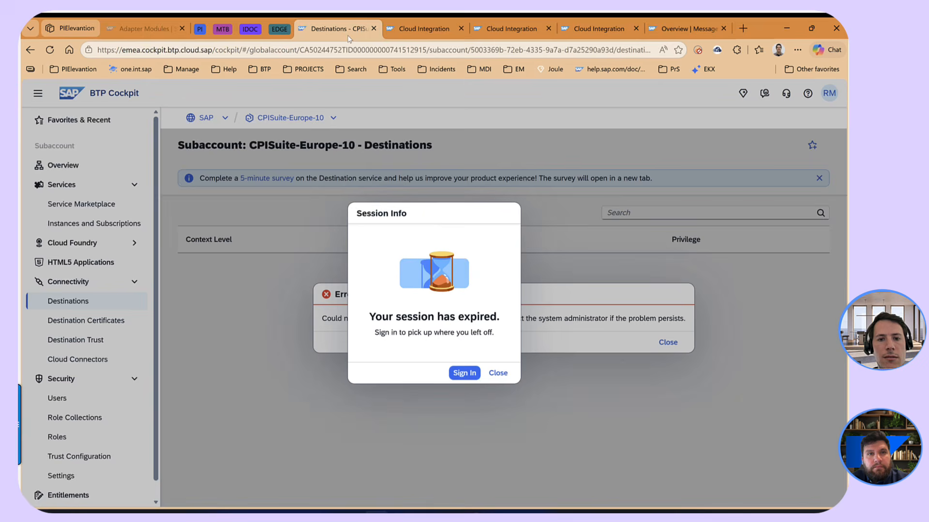
left_click(462, 372)
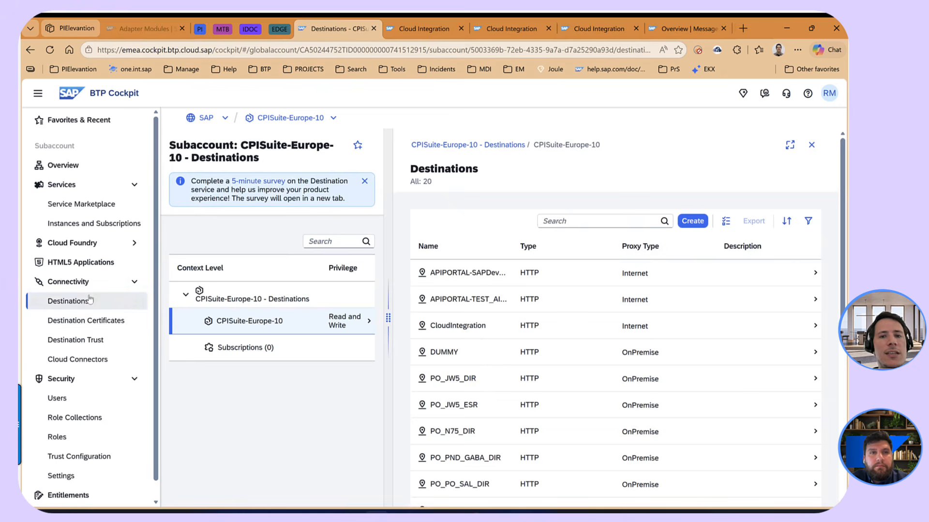
scroll(632, 356, "down", 5)
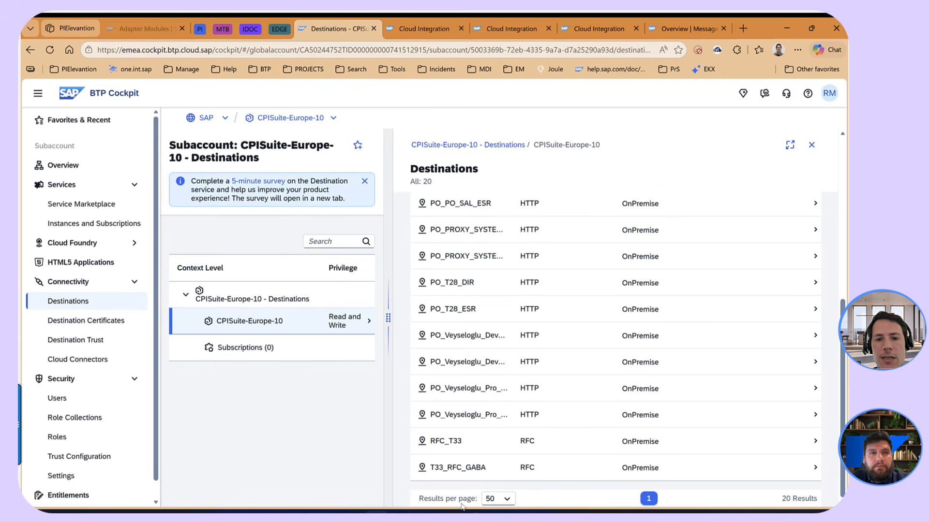
left_click(474, 470)
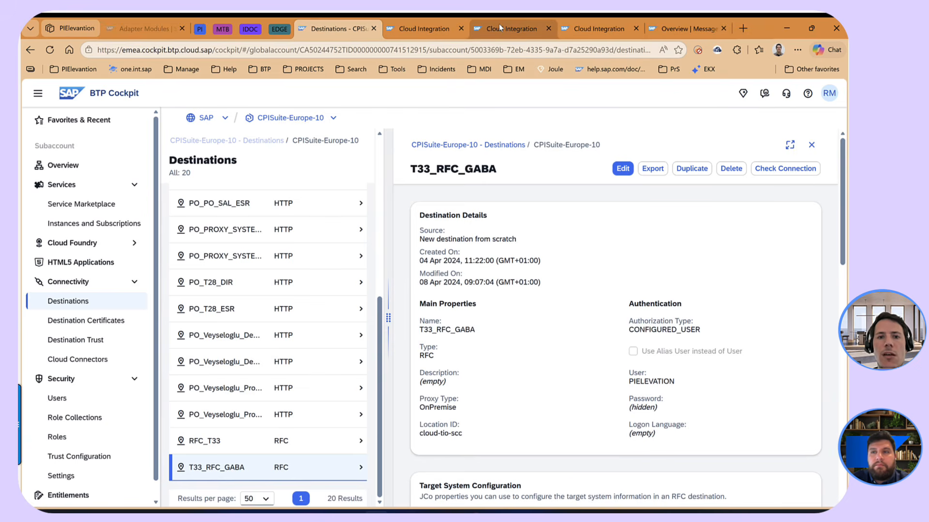
- Switch to the Cloud Integration monitoring and open the list of all deployed integration content
left_click(512, 28)
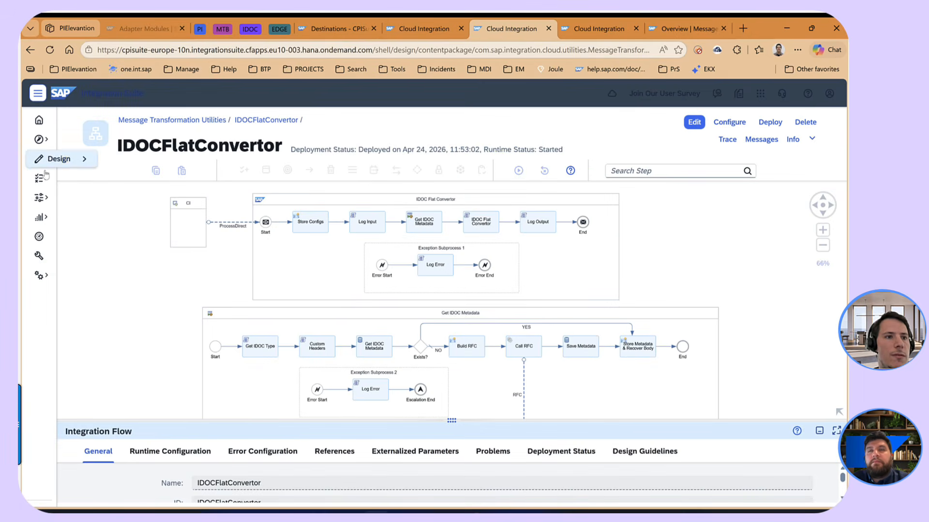
left_click(38, 94)
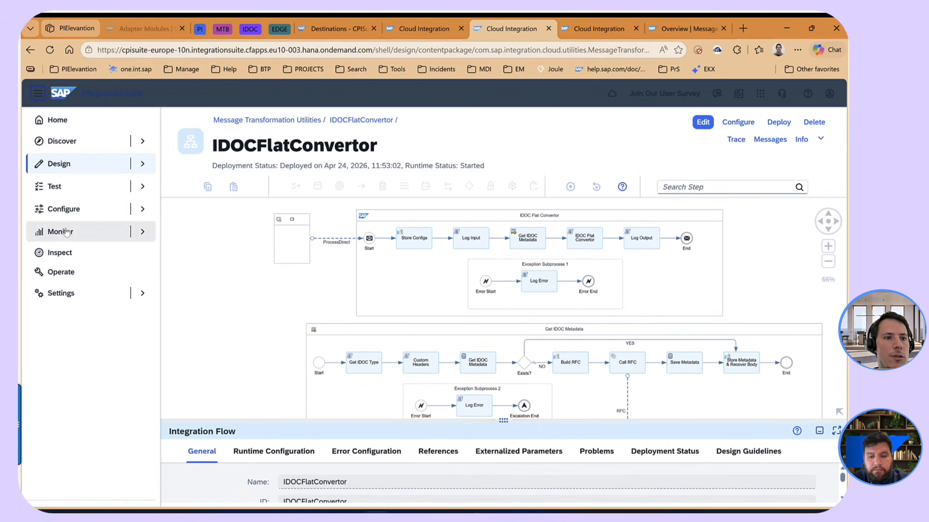
left_click(63, 231)
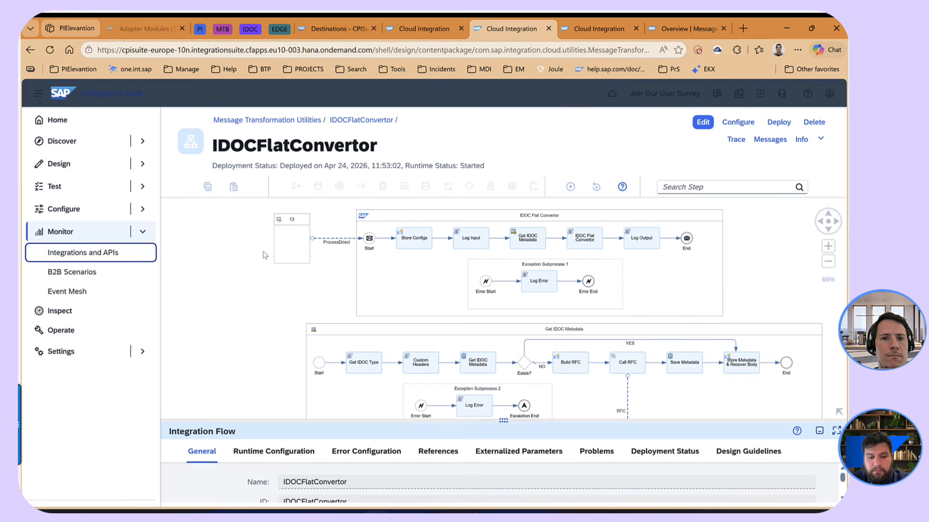
left_click(83, 260)
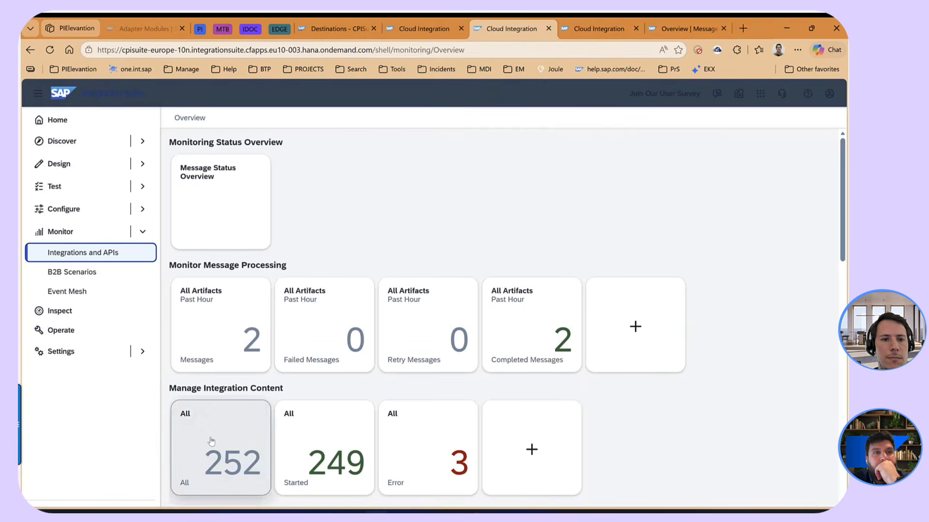
left_click(211, 441)
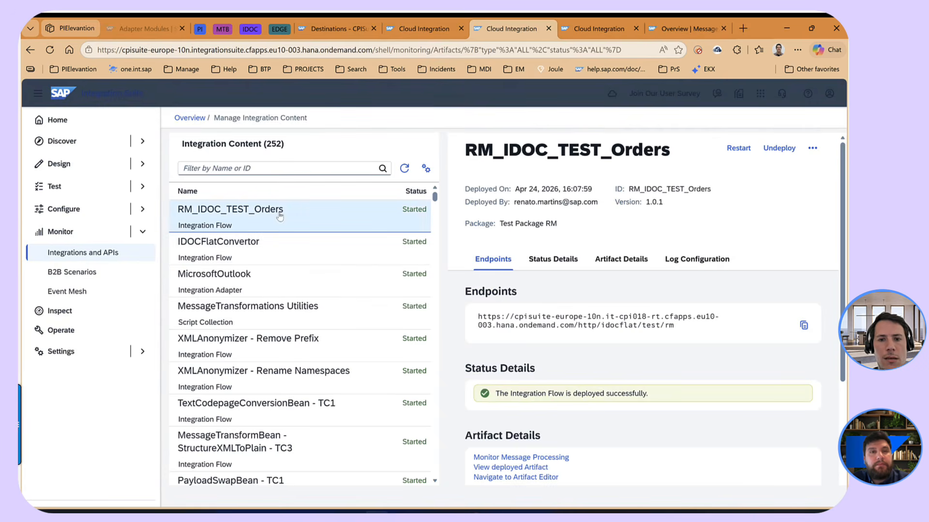
- Set the log level of the deployed RM_IDOC_TEST_Orders flow to Trace and open its message processing monitor
scroll(556, 338, "down", 5)
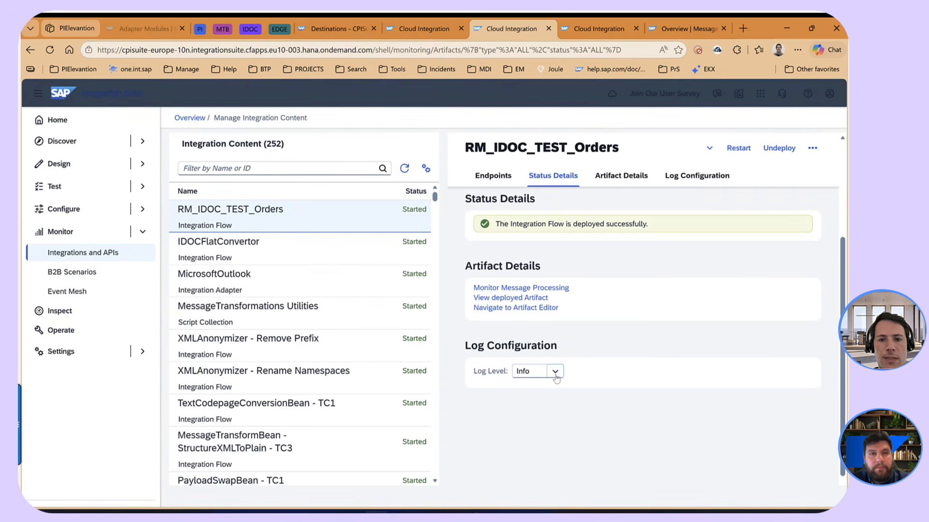
left_click(537, 372)
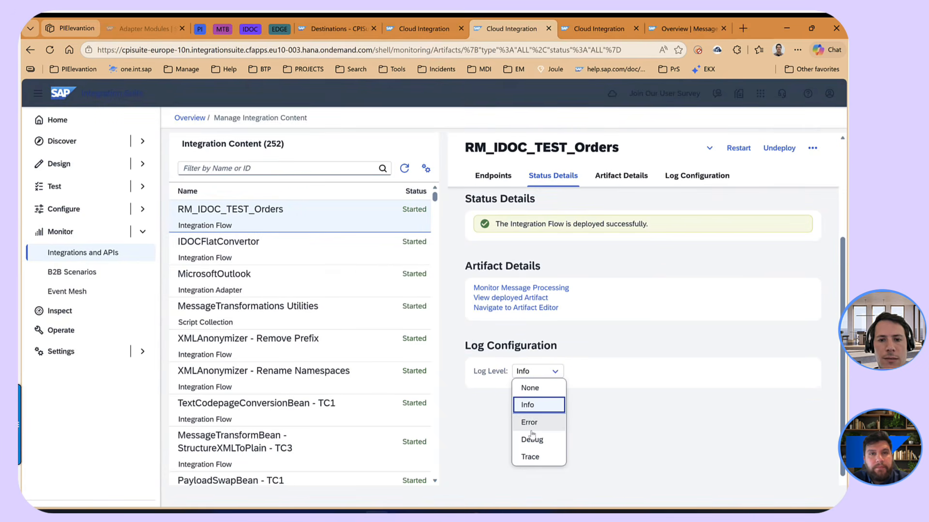
left_click(536, 457)
left_click(504, 328)
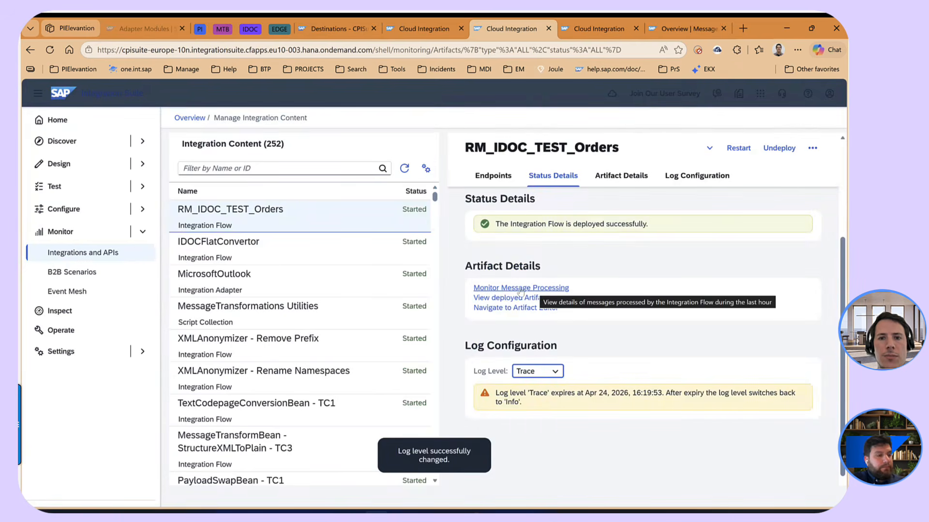
left_click(520, 289)
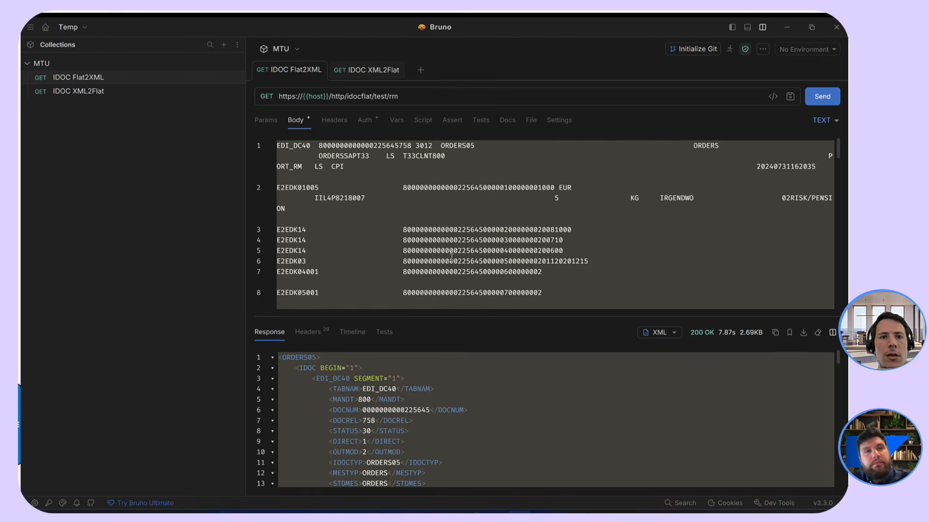
- Switch to Bruno, send the IDOC Flat2XML request with the flat ORDERS05 IDoc body, and enlarge the response area
left_click(450, 258)
left_click_drag(543, 314, 549, 366)
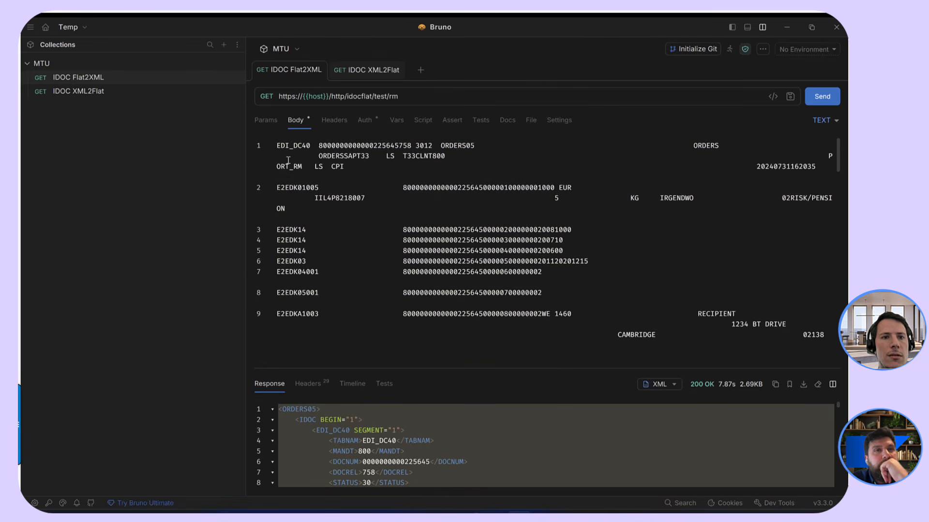
left_click_drag(276, 145, 647, 324)
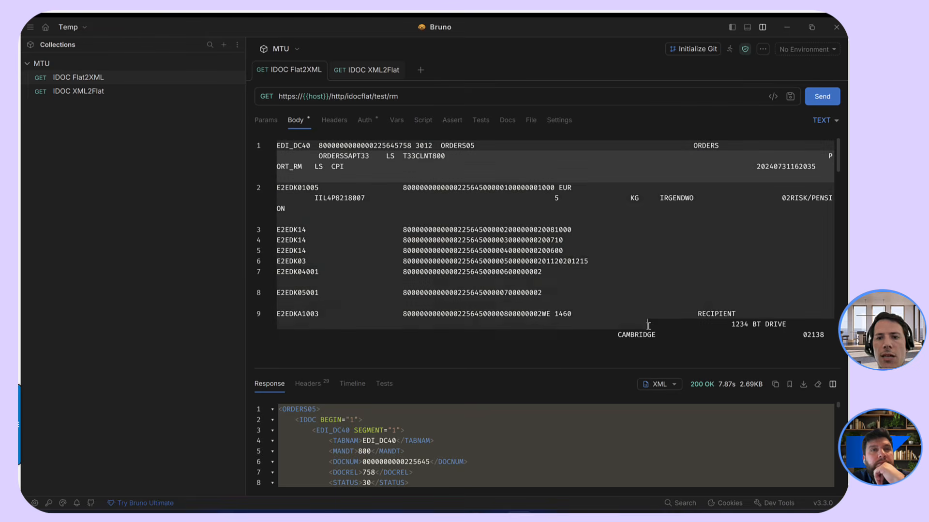
left_click(707, 243)
left_click(822, 97)
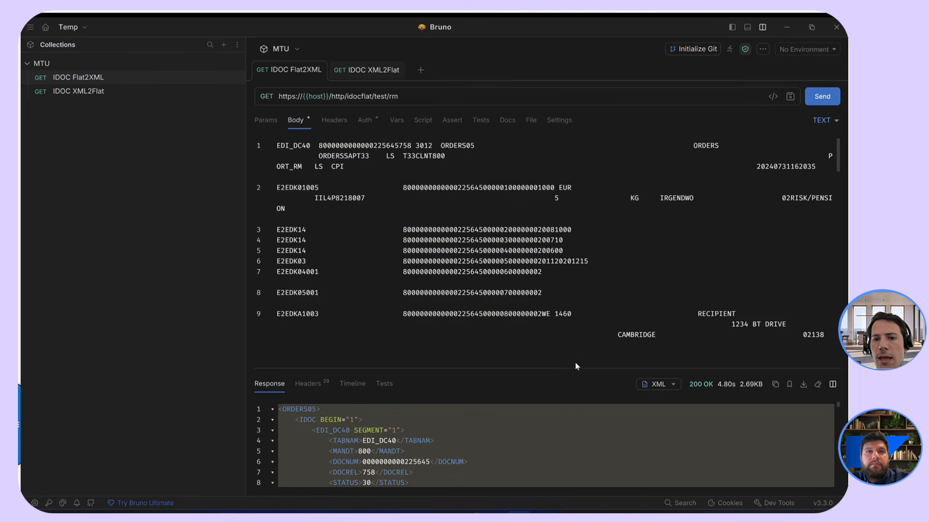
left_click(392, 445)
left_click_drag(567, 372, 590, 262)
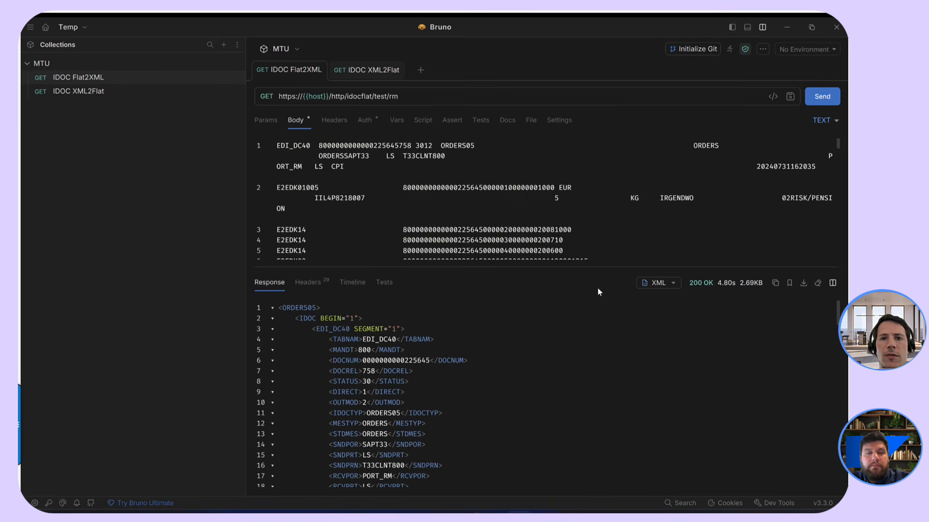
- Return to the message monitor, refresh the RM_IDOC_TEST_Orders messages, and open the trace of the latest run
left_click(784, 30)
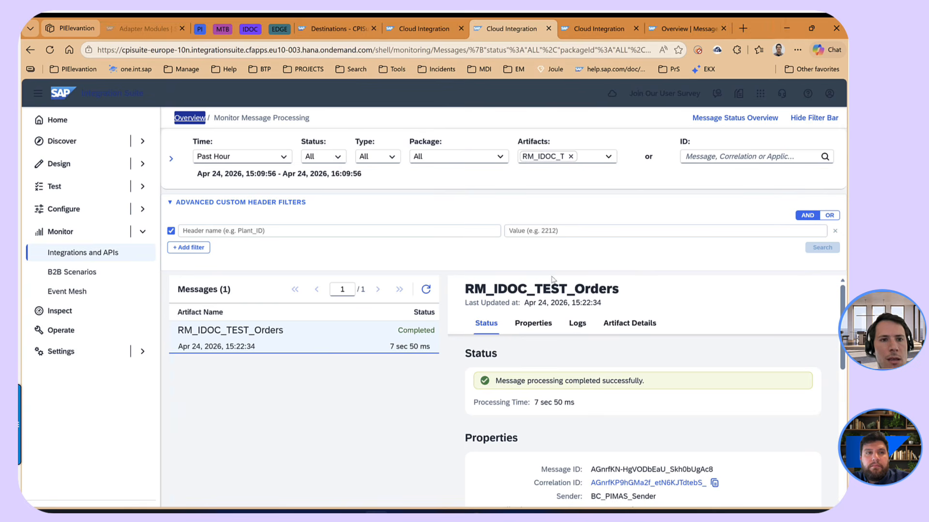
left_click(426, 289)
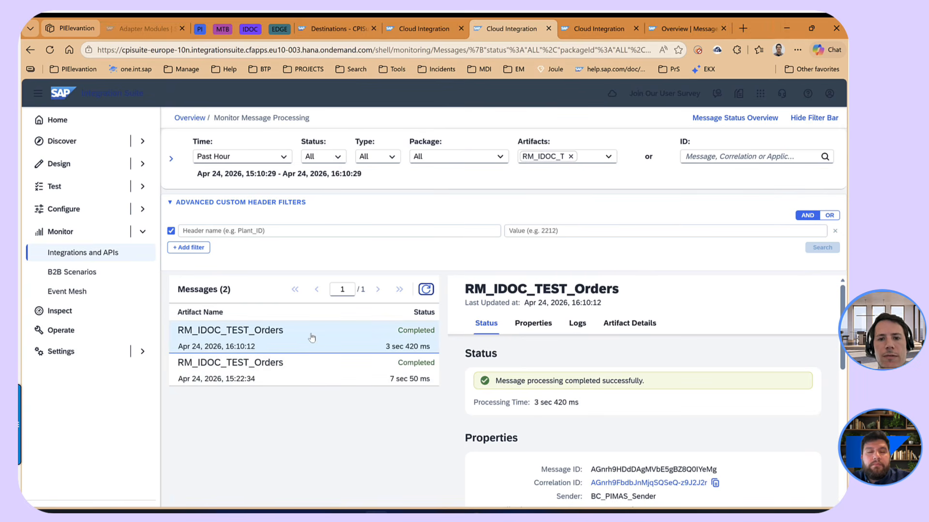
scroll(624, 363, "down", 3)
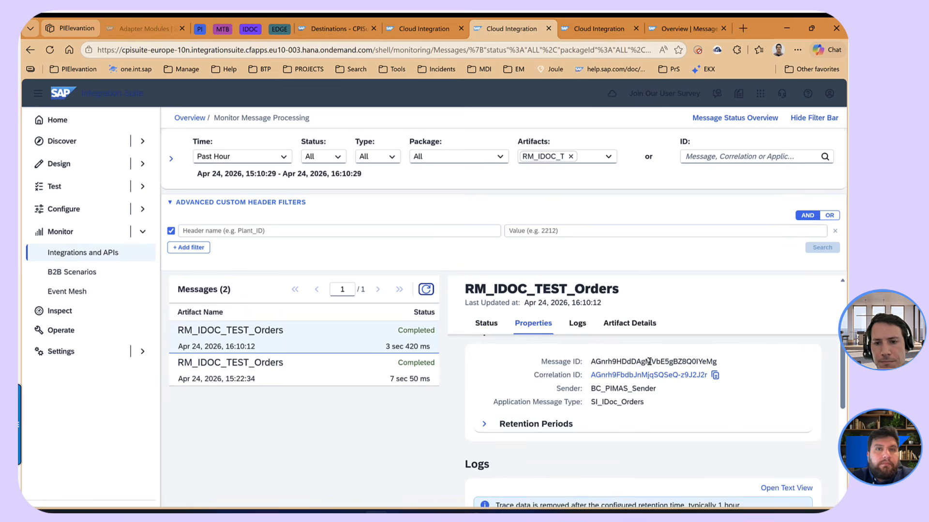
scroll(649, 362, "down", 5)
left_click(598, 379)
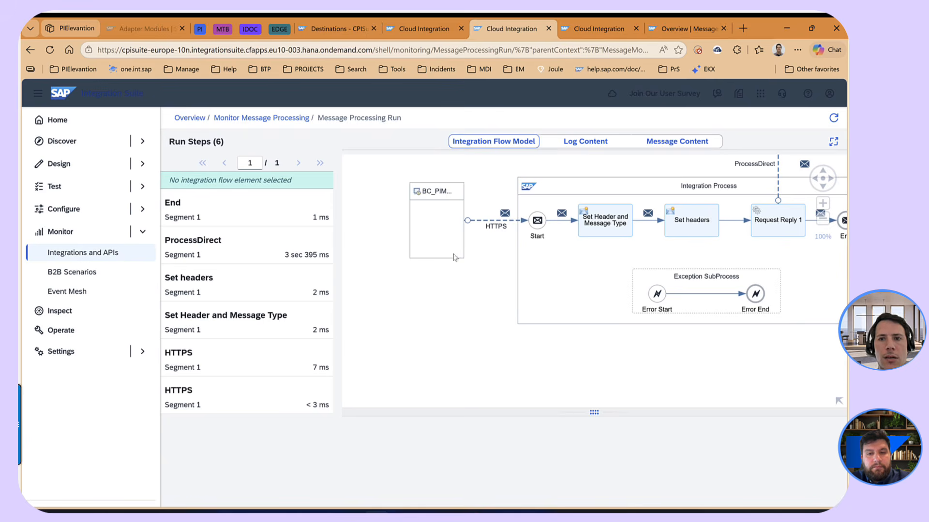
- Examine the incoming flat payload in the message content of the Set Header and Message Type run step
left_click(686, 142)
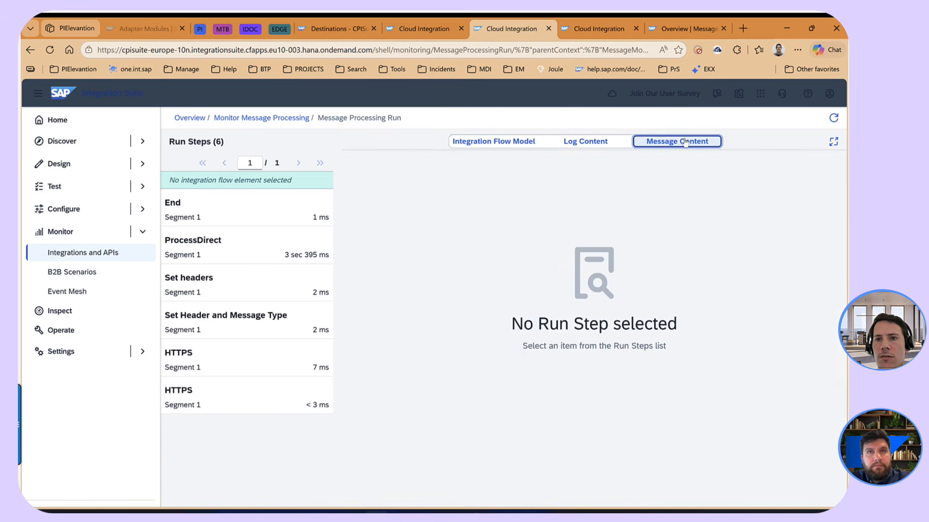
left_click(252, 322)
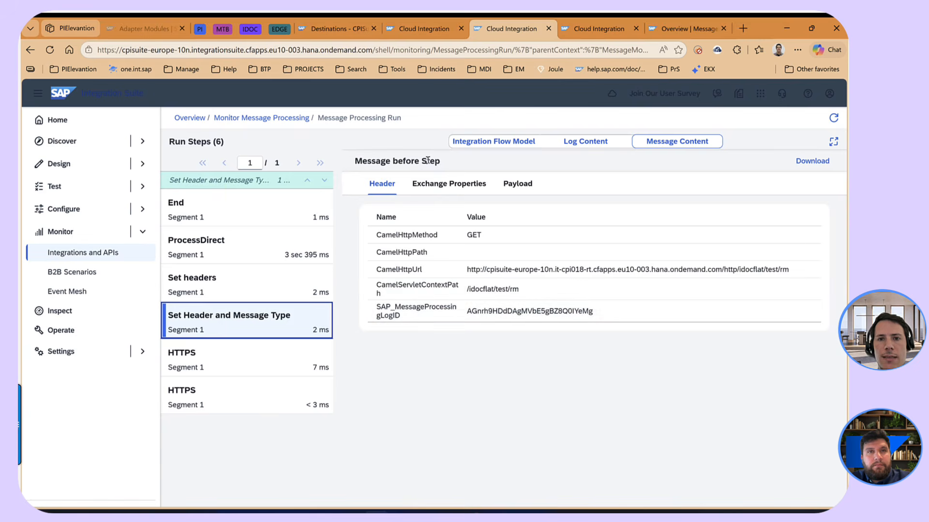
left_click(518, 189)
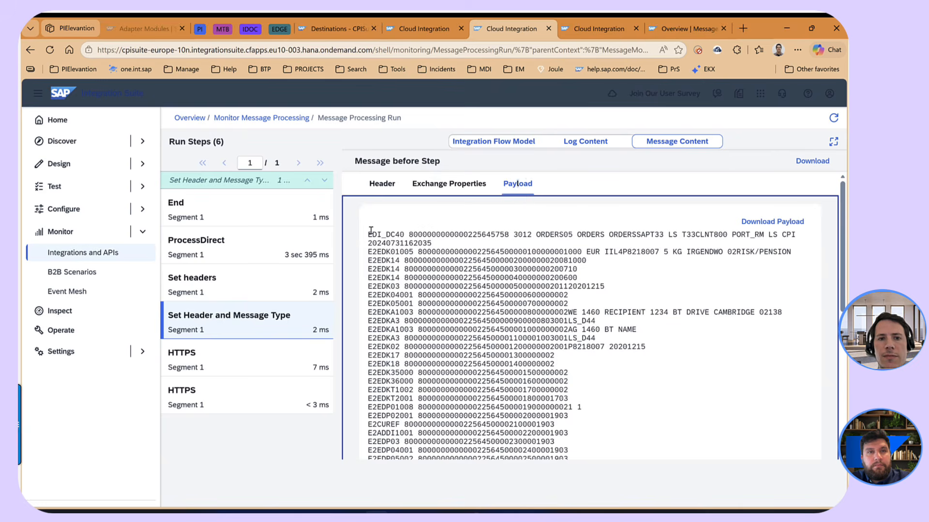
left_click_drag(368, 233, 640, 434)
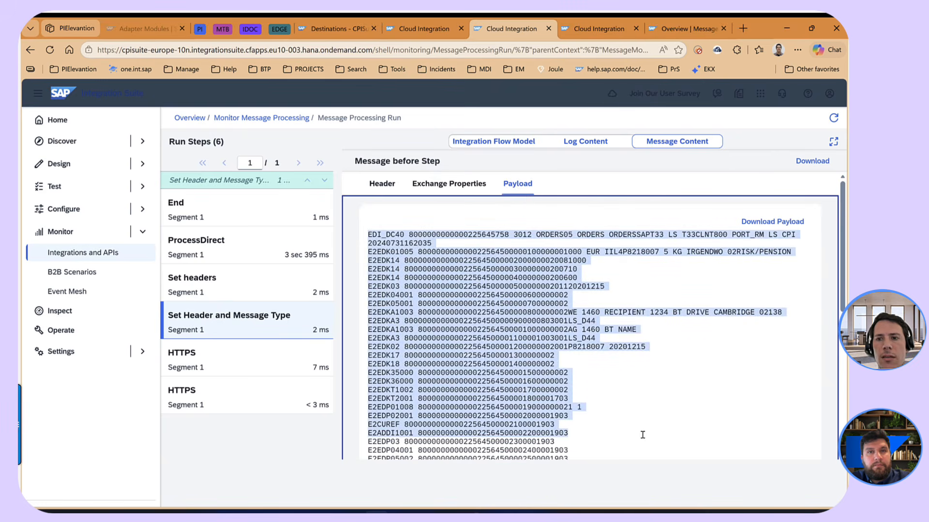
scroll(530, 320, "down", 1)
scroll(530, 321, "up", 1)
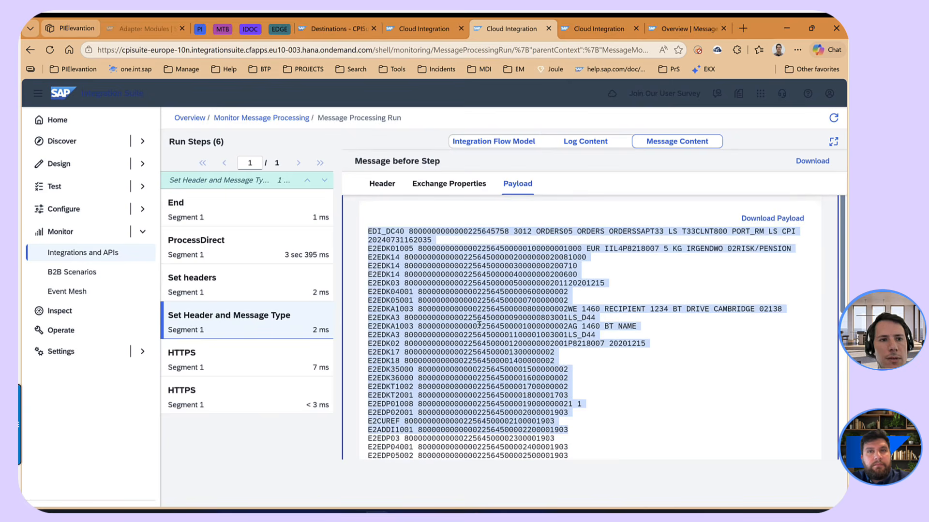
- Examine the converted XML payload at the End run step and return to the integration flow model
left_click(213, 211)
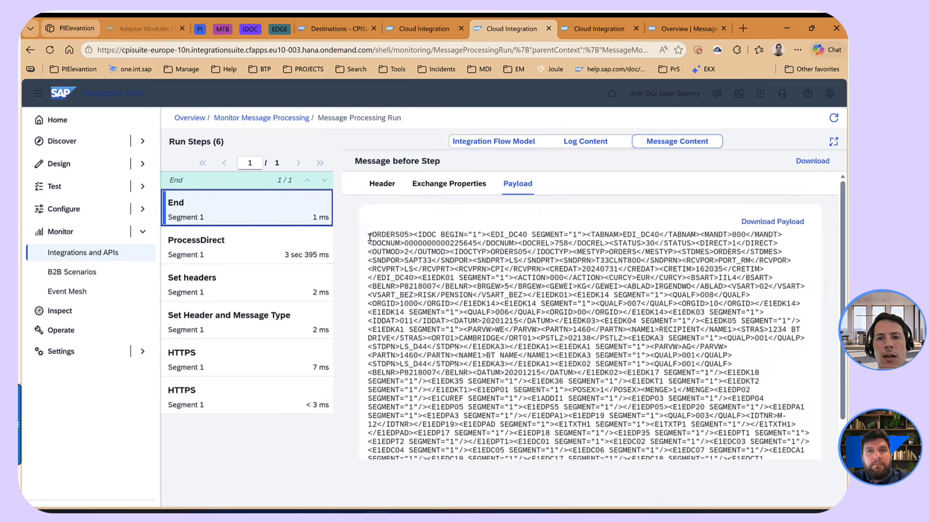
left_click_drag(369, 235, 796, 427)
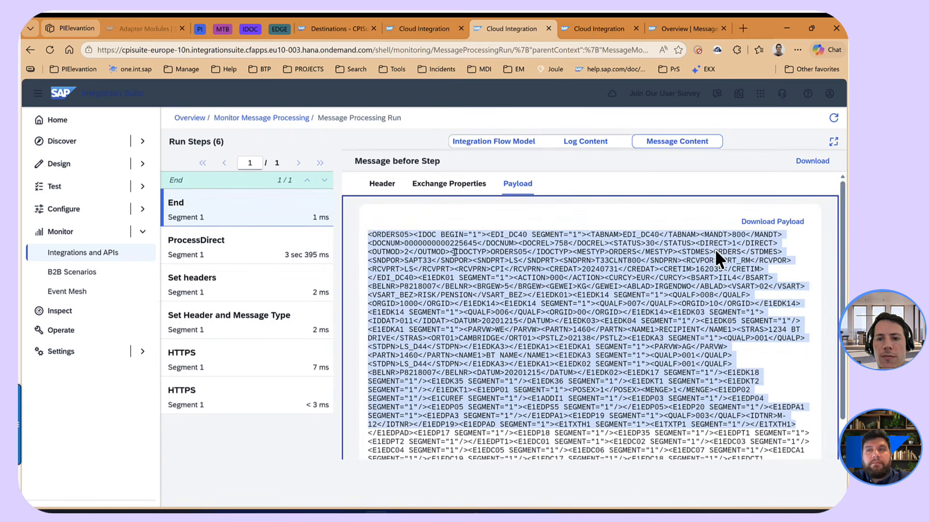
key("ctrl+Up")
key("ctrl+Up")
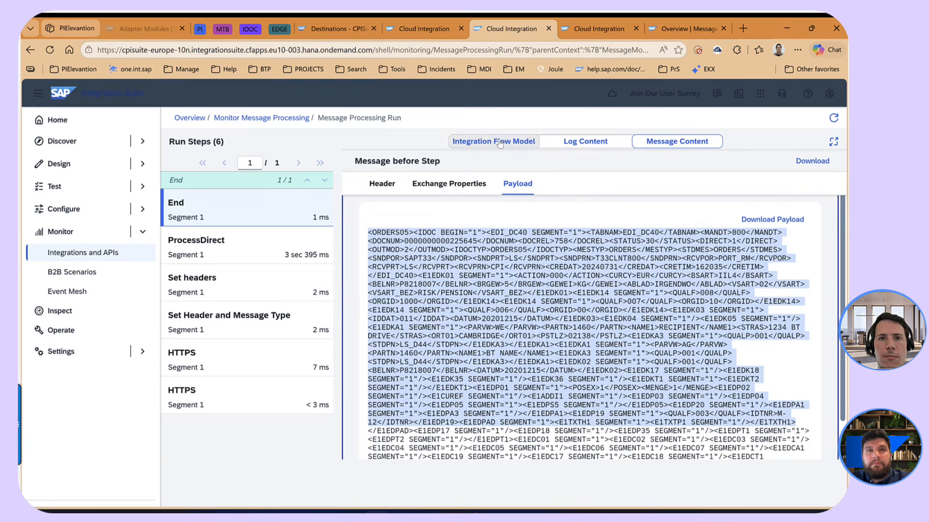
left_click(500, 142)
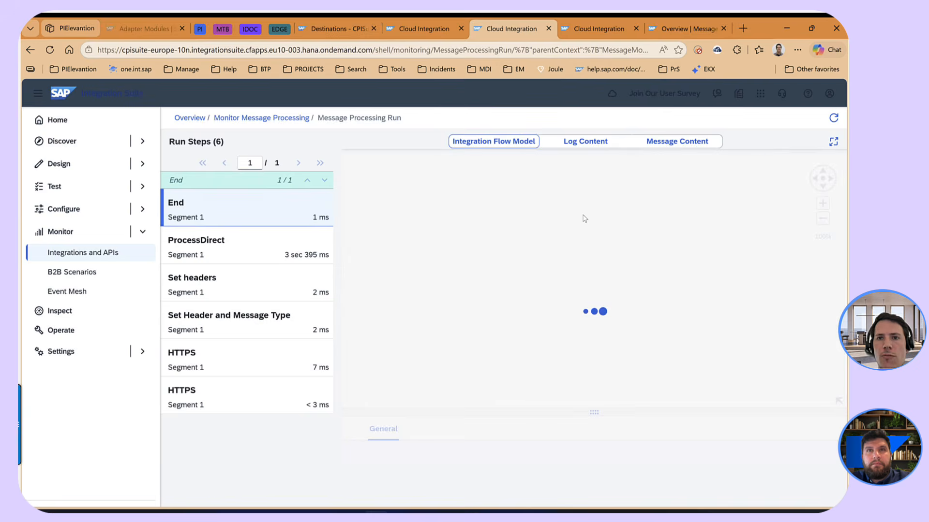
- Refresh the data stores and delete the global T33_RFC_GABA data store including all of its entries
left_click(419, 28)
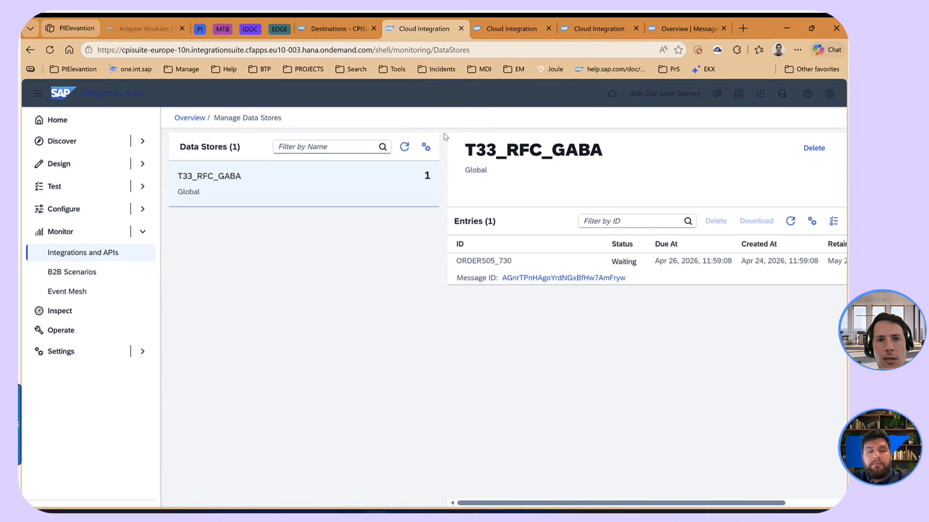
left_click(404, 147)
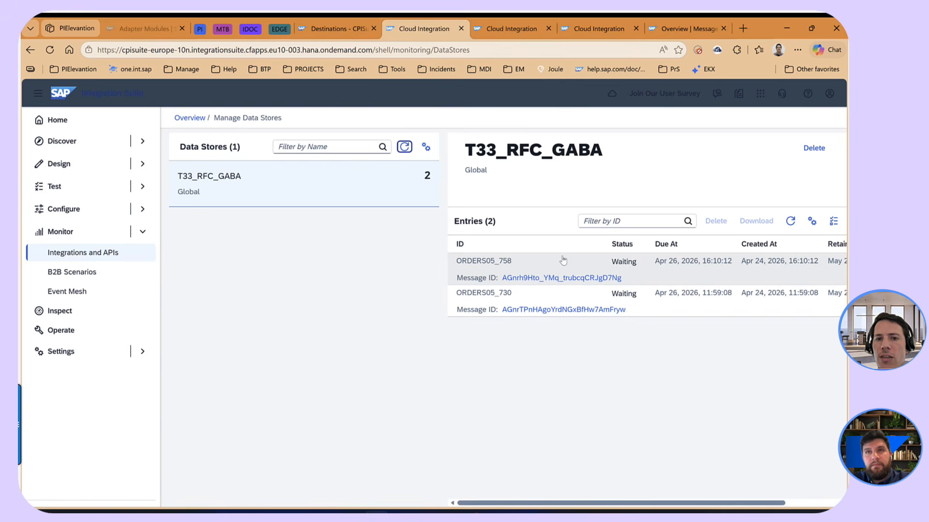
left_click(614, 264)
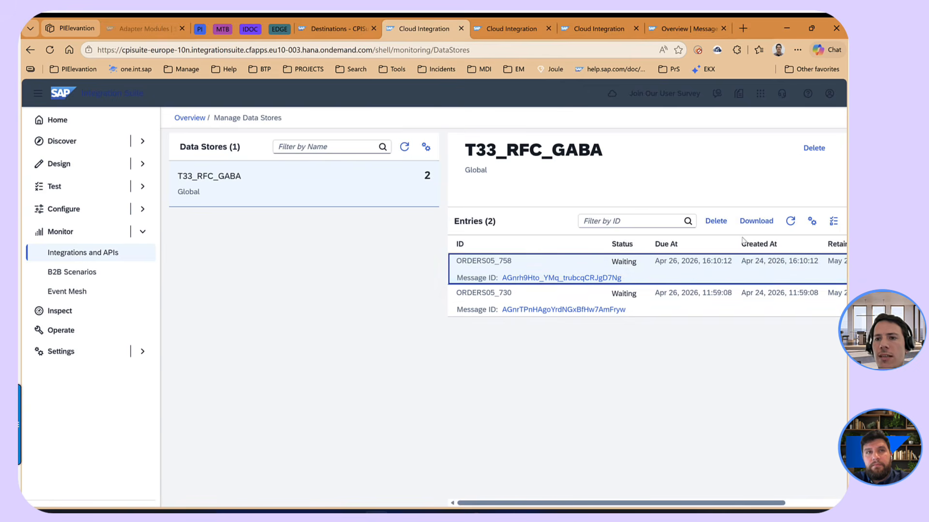
left_click(823, 150)
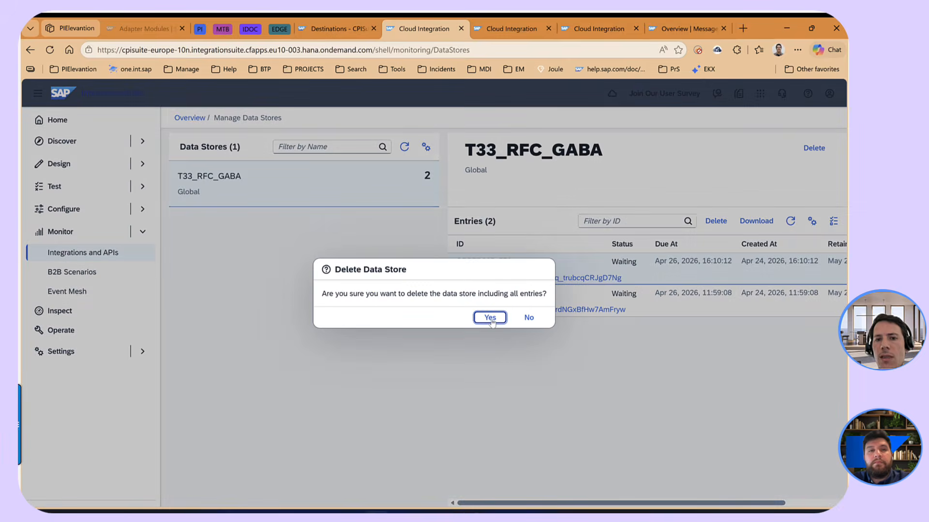
left_click(489, 319)
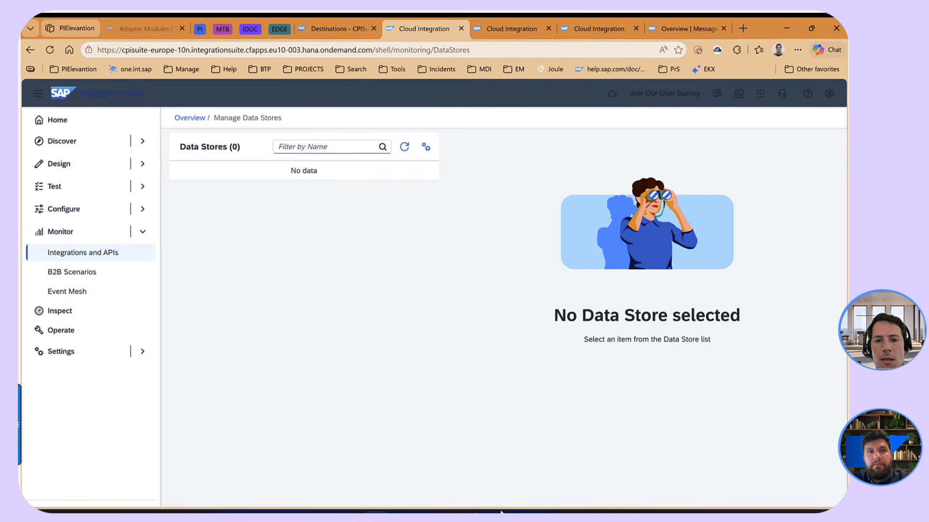
- Switch to Notepad++ and compare the flat IDoc segments with the EDI_DC40 and E1EDK01 segments of the ORDERS05 XML
mouse_move(494, 511)
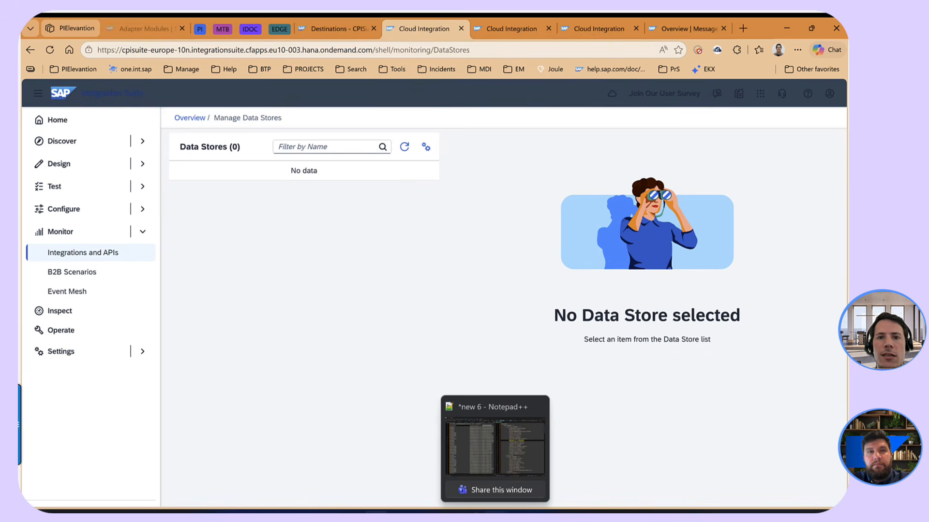
left_click(495, 447)
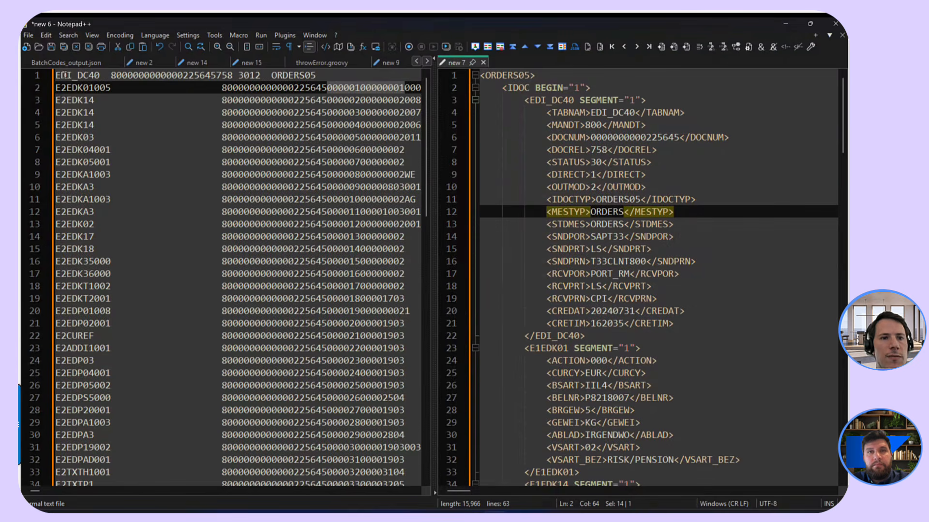
left_click_drag(56, 75, 418, 410)
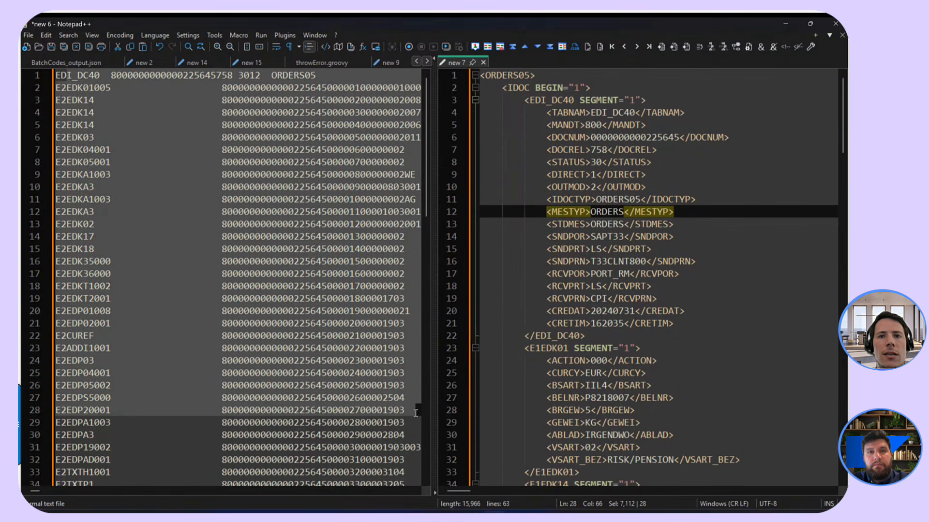
left_click_drag(488, 75, 641, 447)
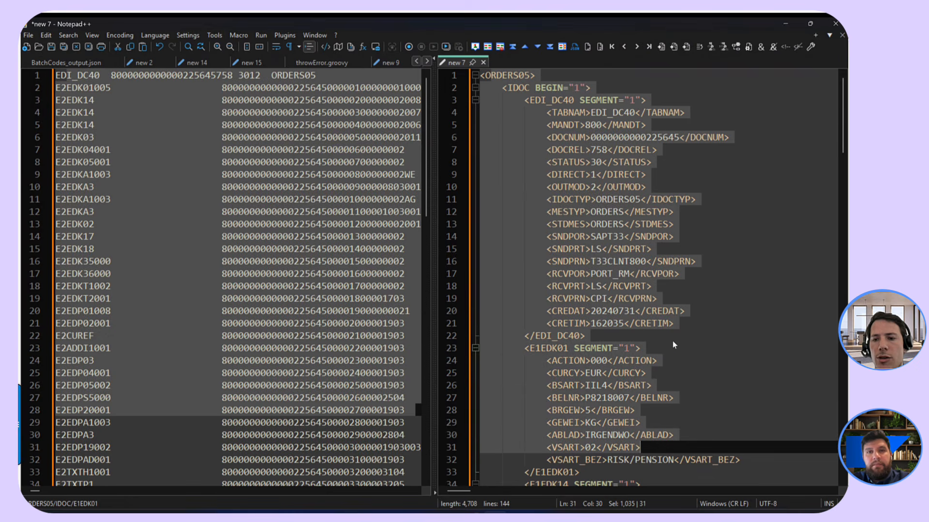
scroll(672, 341, "down", 2)
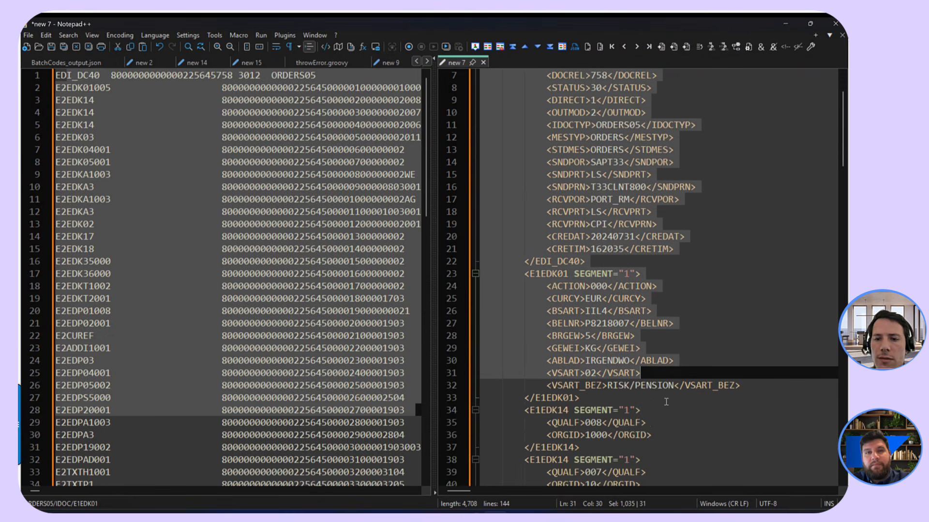
left_click(619, 401)
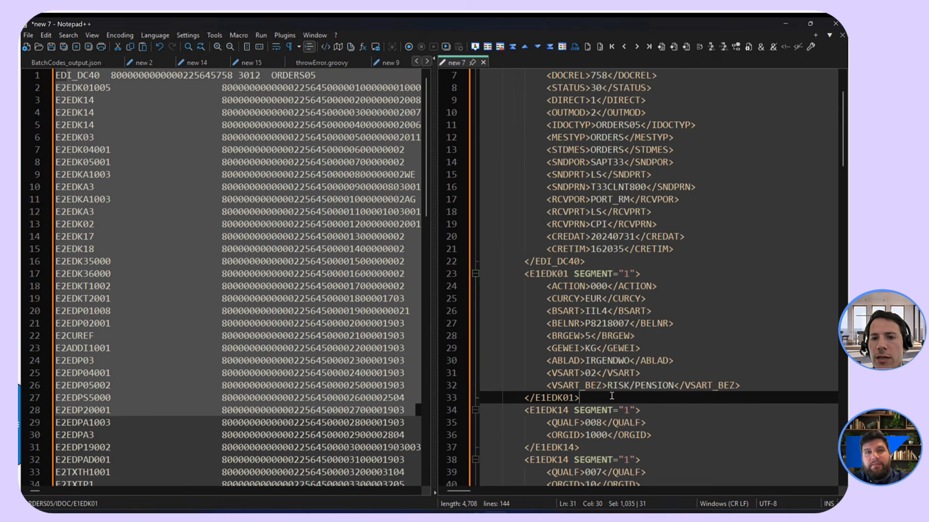